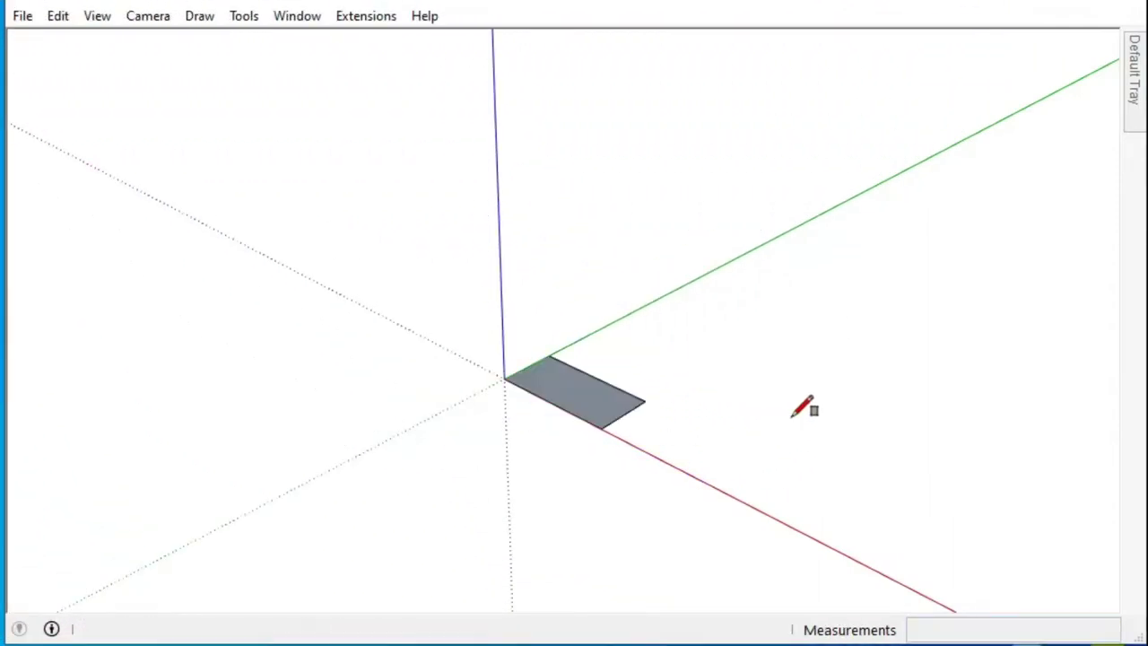
Step: Push/Pull the rectangle into a thin desktop slab
{"action": "key", "text": "p"}
{"action": "left_click_drag", "start_coordinate": [640, 356], "coordinate": [643, 339]}
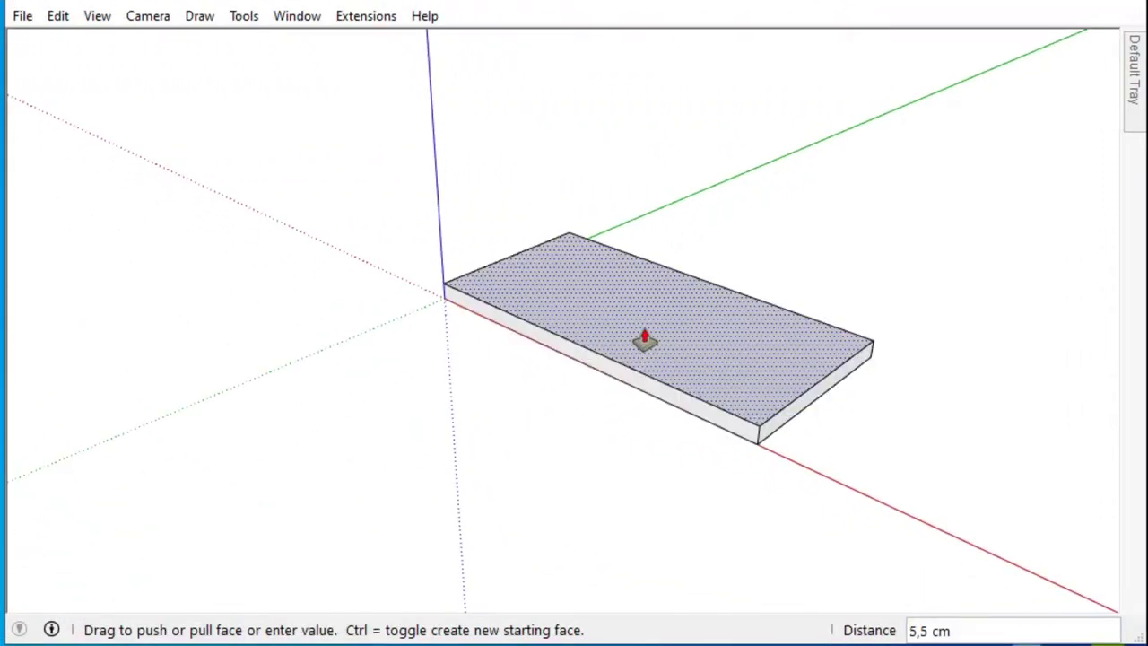
{"action": "key", "text": "Return"}
{"action": "right_click", "coordinate": [640, 338]}
{"action": "key", "text": "Escape"}
Step: Dimension the slab's 60,0 cm depth, with the 120,0 cm width also dimensioned
{"action": "key", "text": "d"}
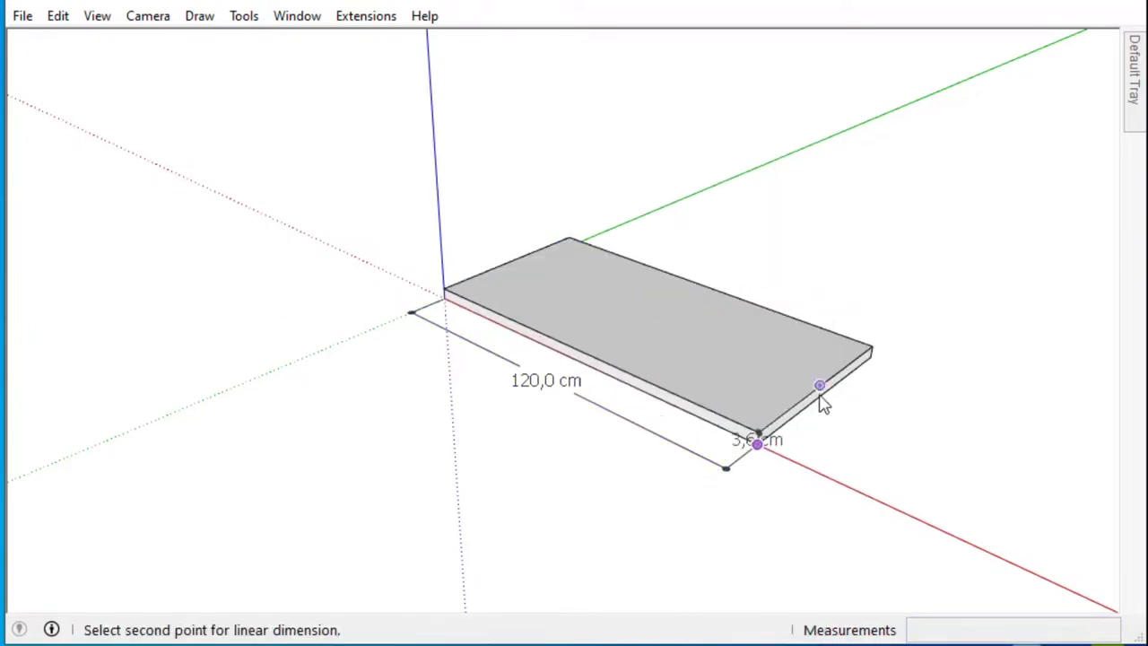
{"action": "left_click", "coordinate": [870, 356]}
{"action": "left_click", "coordinate": [909, 454]}
{"action": "scroll", "coordinate": [909, 453], "scroll_direction": "up", "scroll_amount": 2}
Step: Select the desktop and its dimensions and raise them 70 cm
{"action": "key", "text": "ctrl+a"}
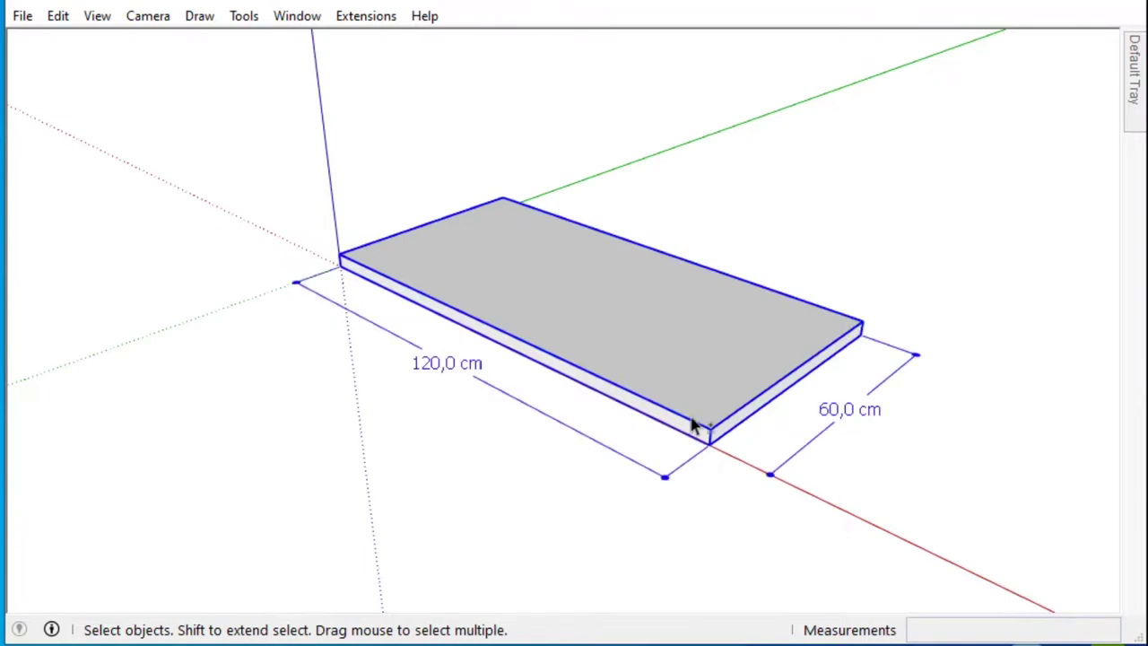
{"action": "key", "text": "m"}
{"action": "left_click", "coordinate": [926, 438]}
{"action": "type", "text": "70"}
{"action": "key", "text": "Return"}
{"action": "scroll", "coordinate": [515, 295], "scroll_direction": "down", "scroll_amount": 2}
Step: Draw a thin 60 cm leg-footprint rectangle below the desktop
{"action": "key", "text": "r"}
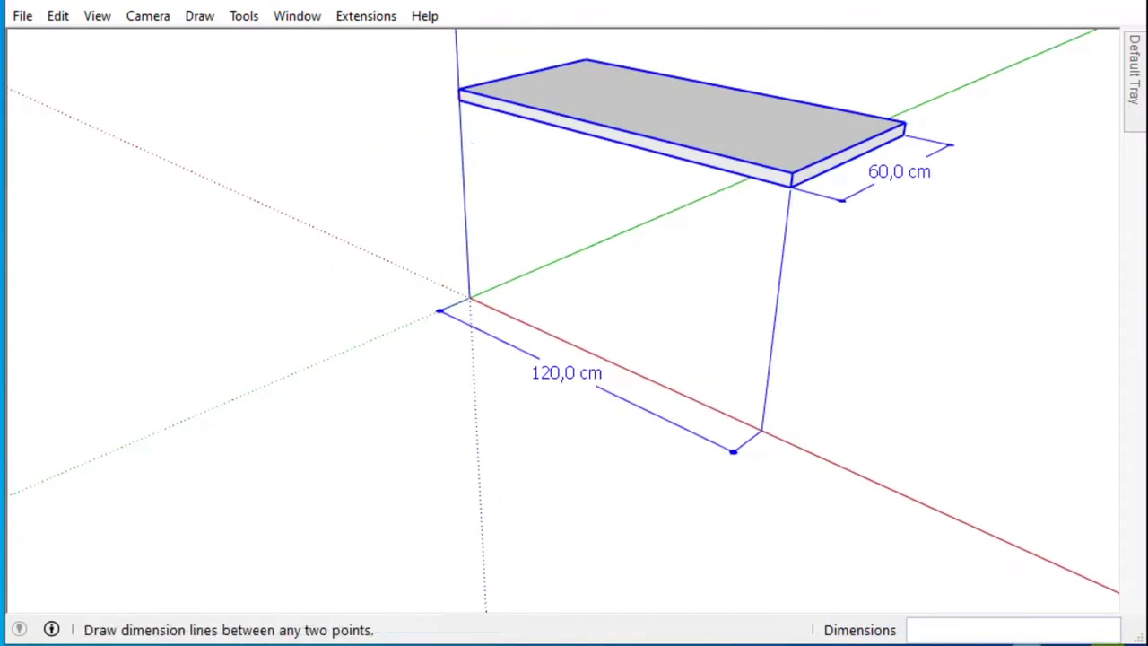
{"action": "left_click", "coordinate": [458, 100]}
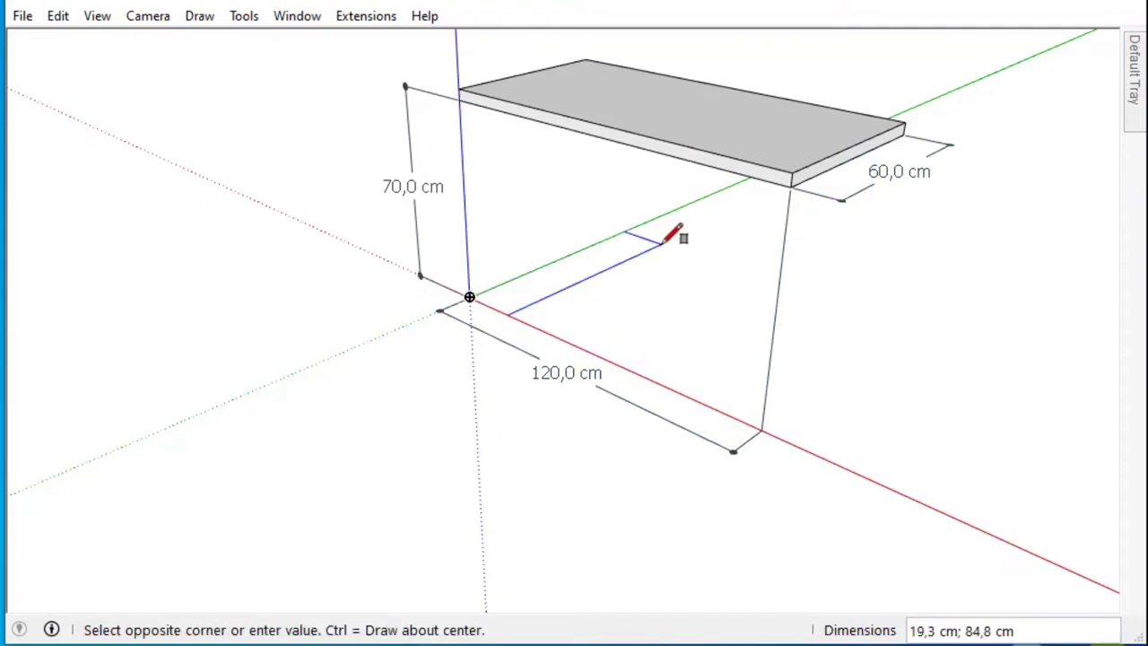
{"action": "type", "text": "60"}
{"action": "key", "text": "Return"}
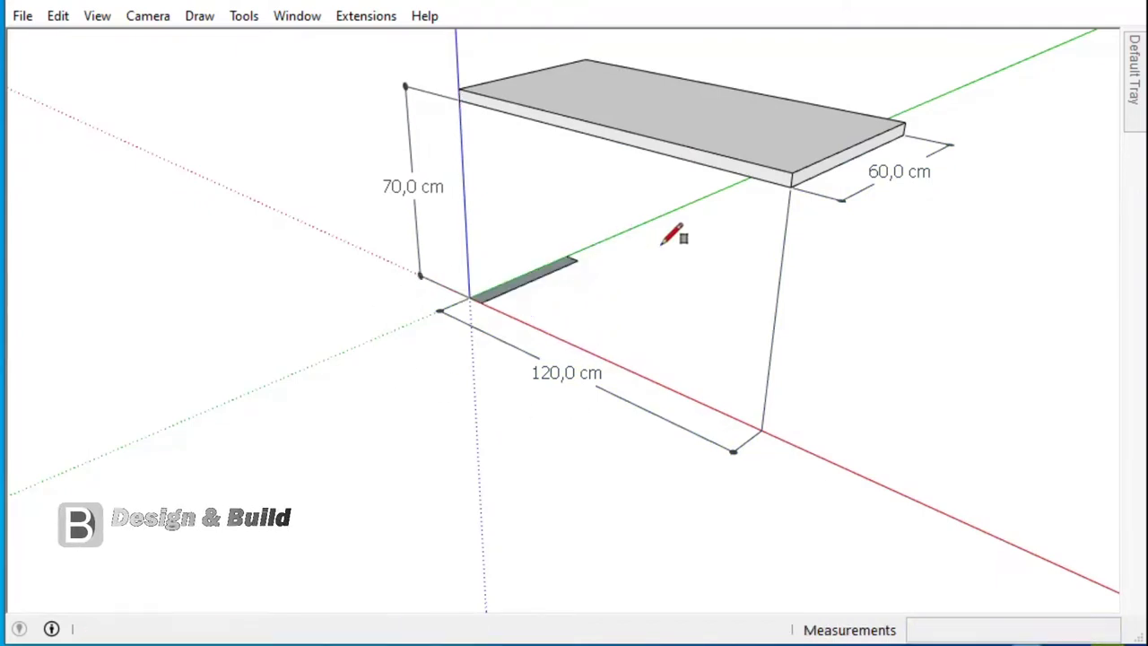
Step: Make the thin rectangle a leg component and move it 10 cm along red
{"action": "scroll", "coordinate": [628, 260], "scroll_direction": "up", "scroll_amount": 3}
{"action": "right_click", "coordinate": [533, 278]}
{"action": "left_click", "coordinate": [615, 300]}
{"action": "left_click", "coordinate": [485, 514]}
{"action": "key", "text": "m"}
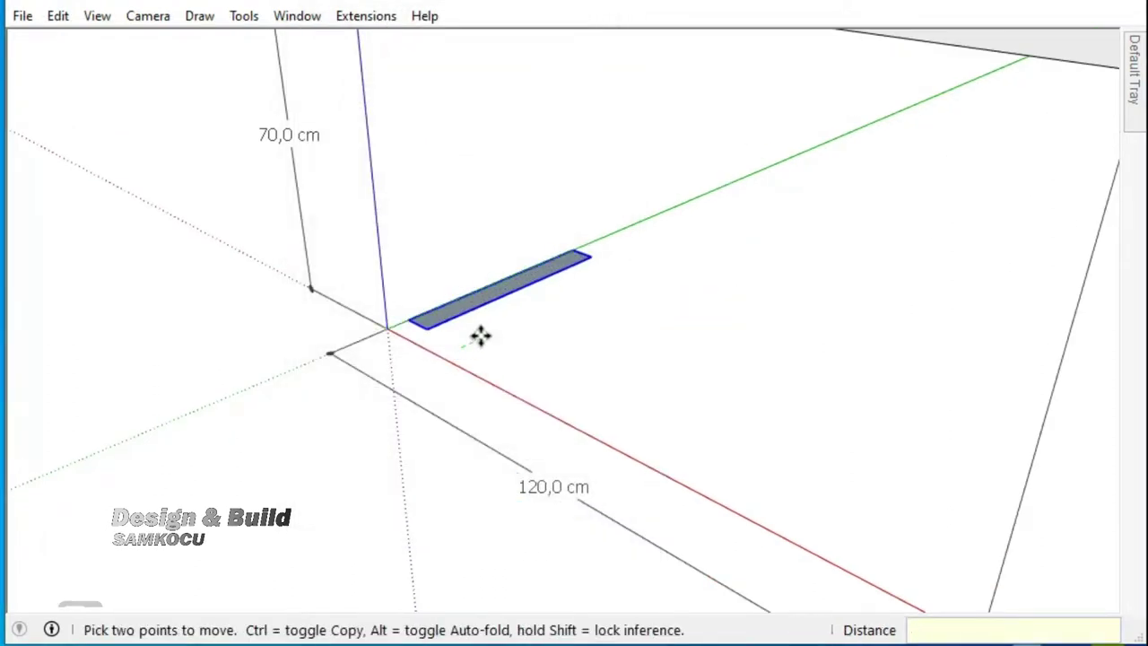
{"action": "left_click", "coordinate": [481, 335]}
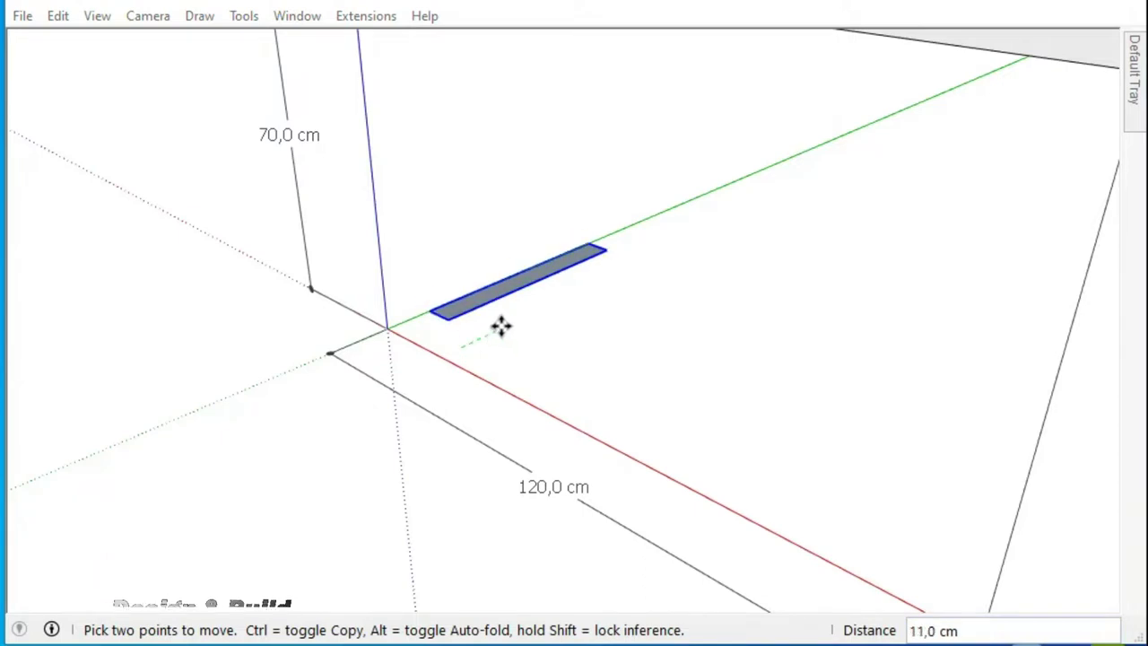
{"action": "left_click", "coordinate": [567, 369]}
{"action": "key", "text": "ctrl+z"}
{"action": "type", "text": "5"}
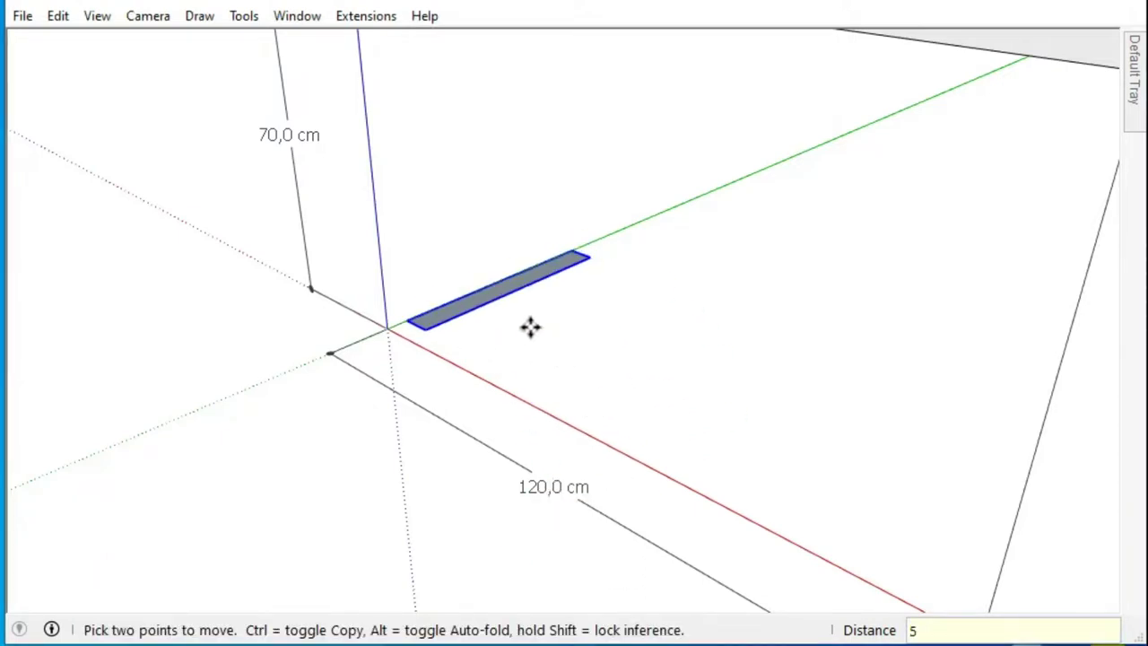
{"action": "type", "text": "10"}
{"action": "key", "text": "Return"}
Step: Copy the leg outline to the desk's far end
{"action": "scroll", "coordinate": [504, 338], "scroll_direction": "down", "scroll_amount": 3}
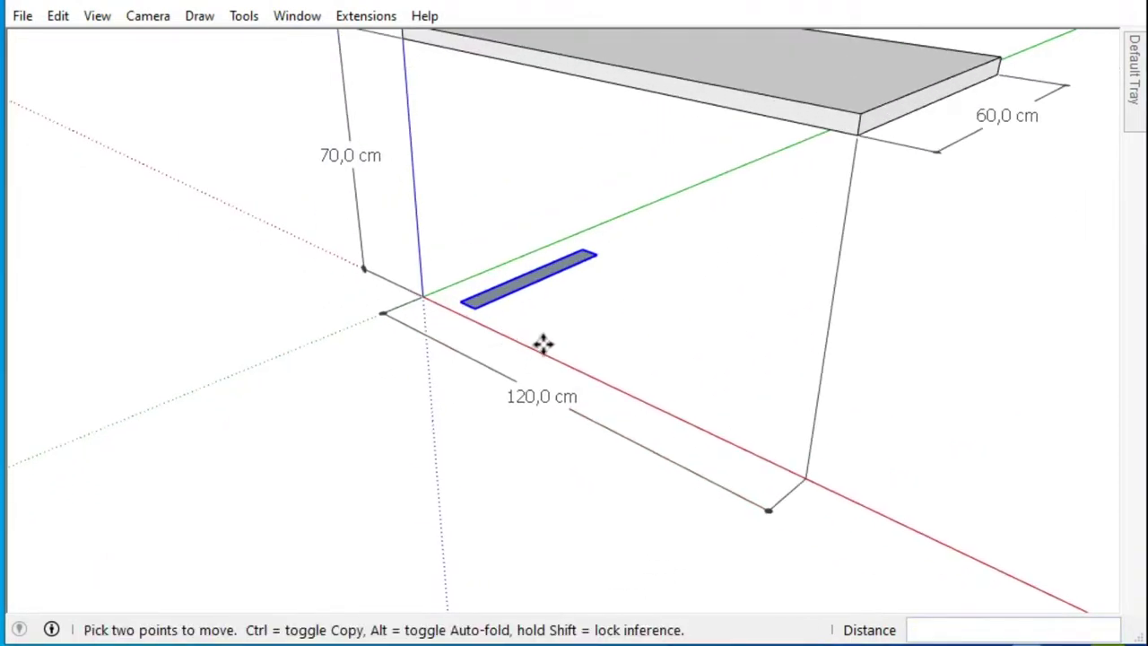
{"action": "key", "text": "t"}
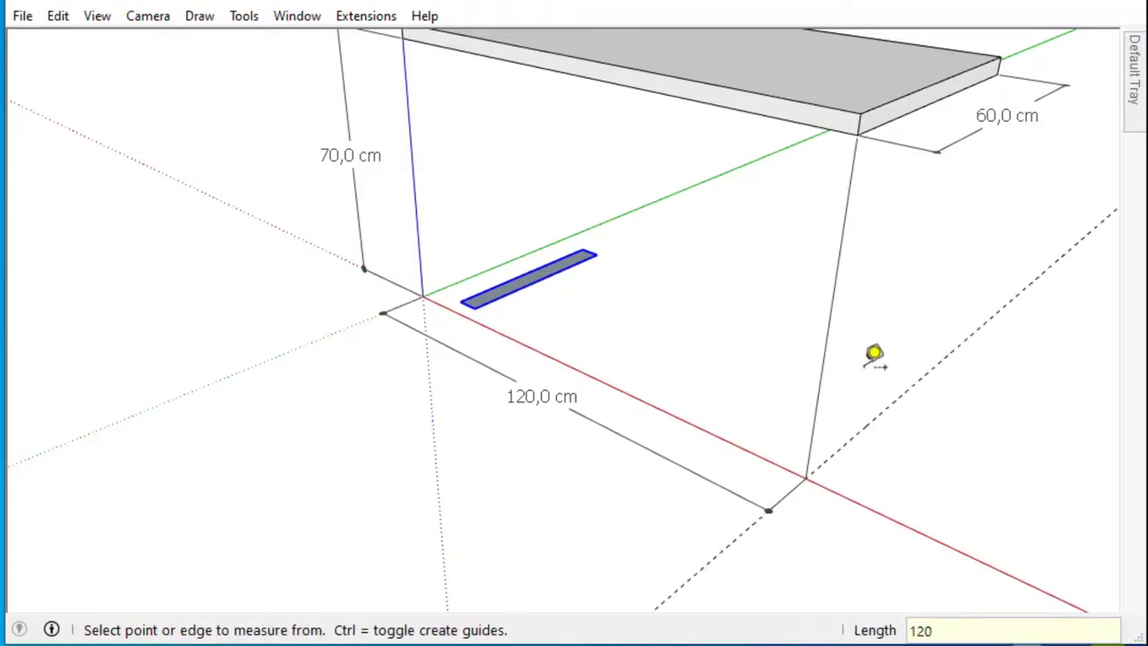
{"action": "key", "text": "m"}
{"action": "key", "text": "ctrl"}
{"action": "left_click", "coordinate": [481, 300]}
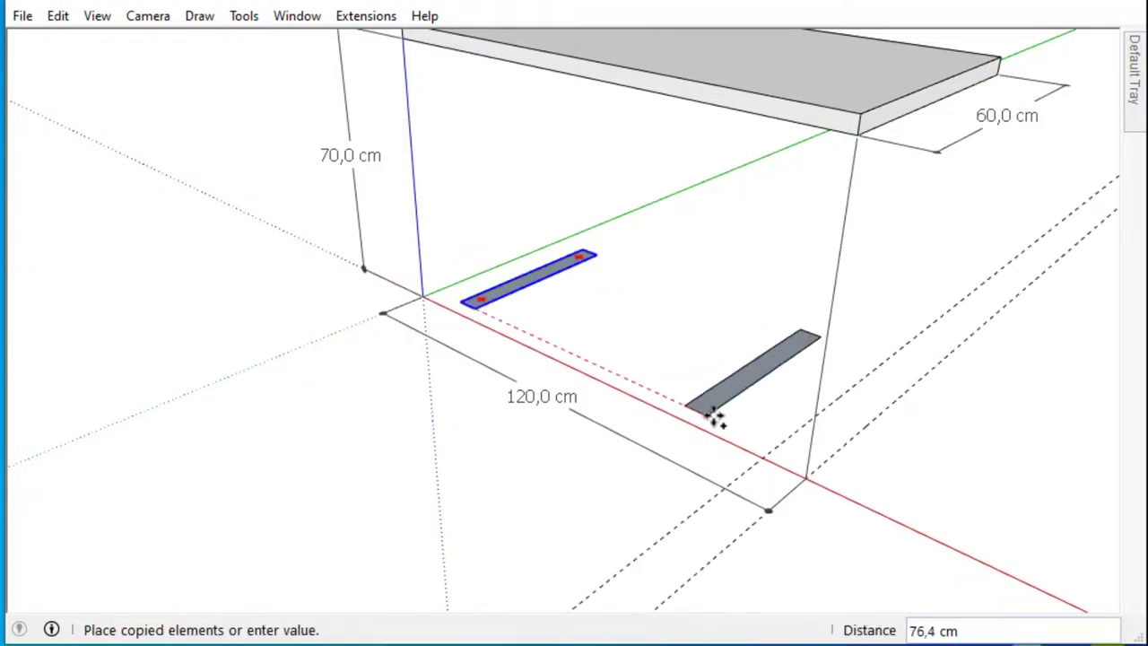
{"action": "left_click", "coordinate": [767, 449]}
Step: Raise the leg outlines into 70 cm tall panels
{"action": "key", "text": "space"}
{"action": "middle_click_drag", "start_coordinate": [795, 440], "coordinate": [776, 436]}
{"action": "key", "text": "p"}
{"action": "left_click", "coordinate": [776, 435]}
{"action": "type", "text": "70"}
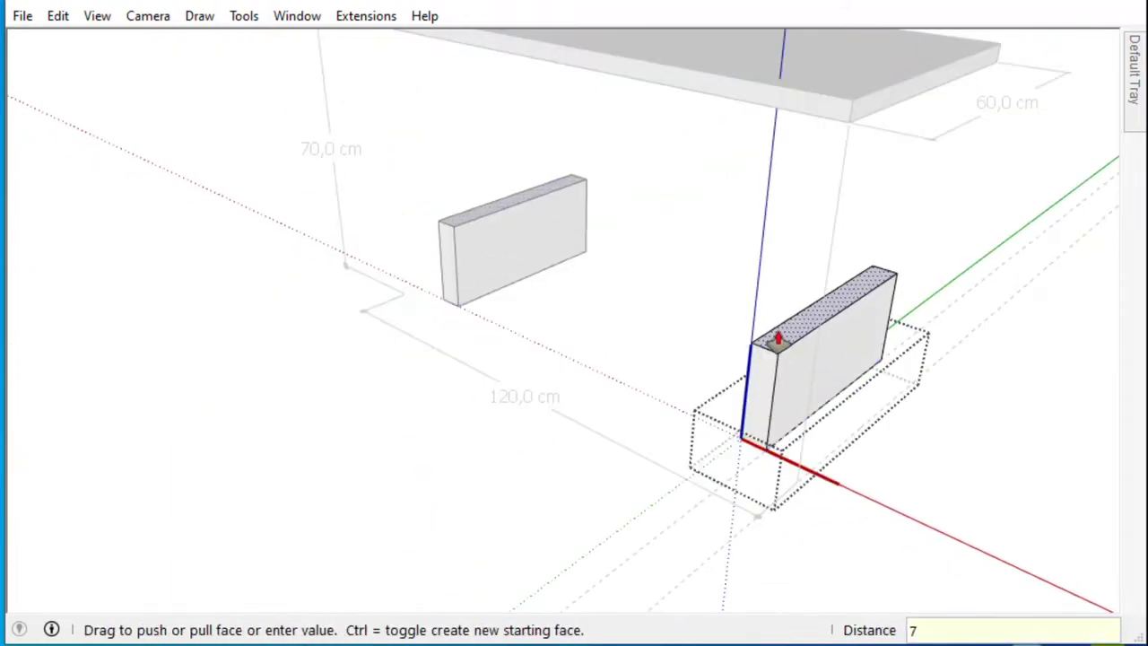
{"action": "middle_click_drag", "start_coordinate": [598, 333], "coordinate": [760, 323]}
Step: Offset the panel faces 3 cm and push the insets through to hollow the legs
{"action": "left_click", "coordinate": [759, 323]}
{"action": "left_click", "coordinate": [698, 335]}
{"action": "type", "text": "3"}
{"action": "key", "text": "Return"}
{"action": "key", "text": "p"}
{"action": "left_click", "coordinate": [763, 335]}
{"action": "key", "text": "space"}
{"action": "scroll", "coordinate": [763, 441], "scroll_direction": "down", "scroll_amount": 3}
Step: Erase stray edges and dimension the legs at 70,0 cm tall and 50,0 cm wide
{"action": "mouse_move", "coordinate": [763, 440]}
{"action": "middle_mouse_down"}
{"action": "mouse_move", "coordinate": [799, 471]}
{"action": "mouse_move", "coordinate": [622, 568]}
{"action": "middle_mouse_up"}
{"action": "key", "text": "e"}
{"action": "middle_click_drag", "start_coordinate": [843, 384], "coordinate": [681, 385]}
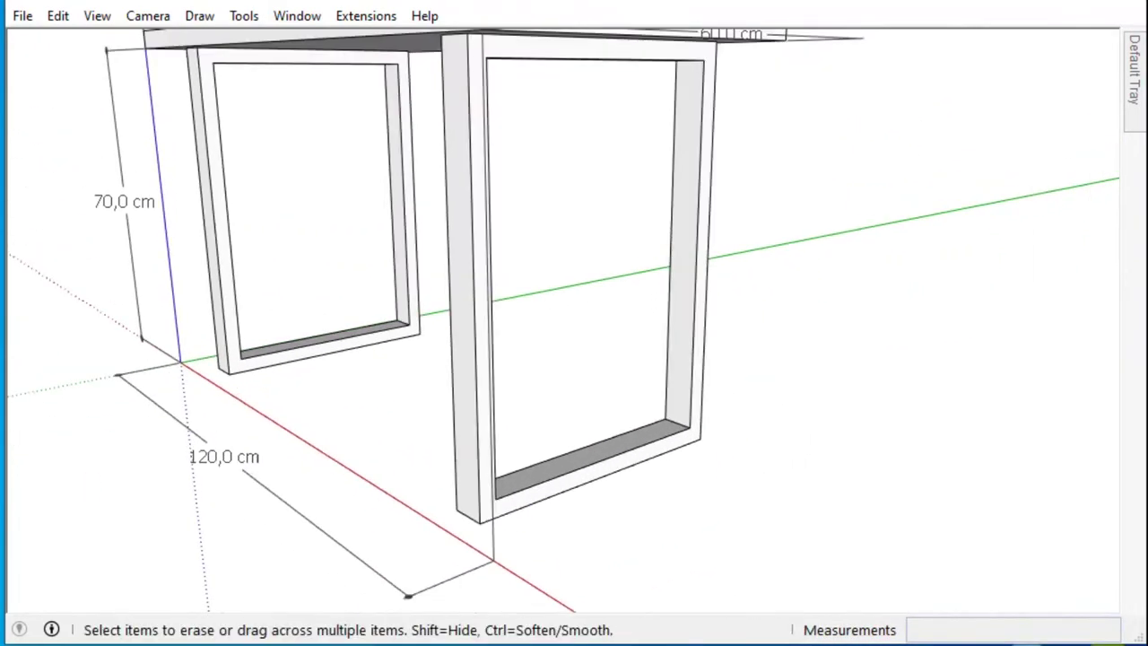
{"action": "left_click", "coordinate": [482, 509]}
{"action": "scroll", "coordinate": [648, 589], "scroll_direction": "down", "scroll_amount": 3}
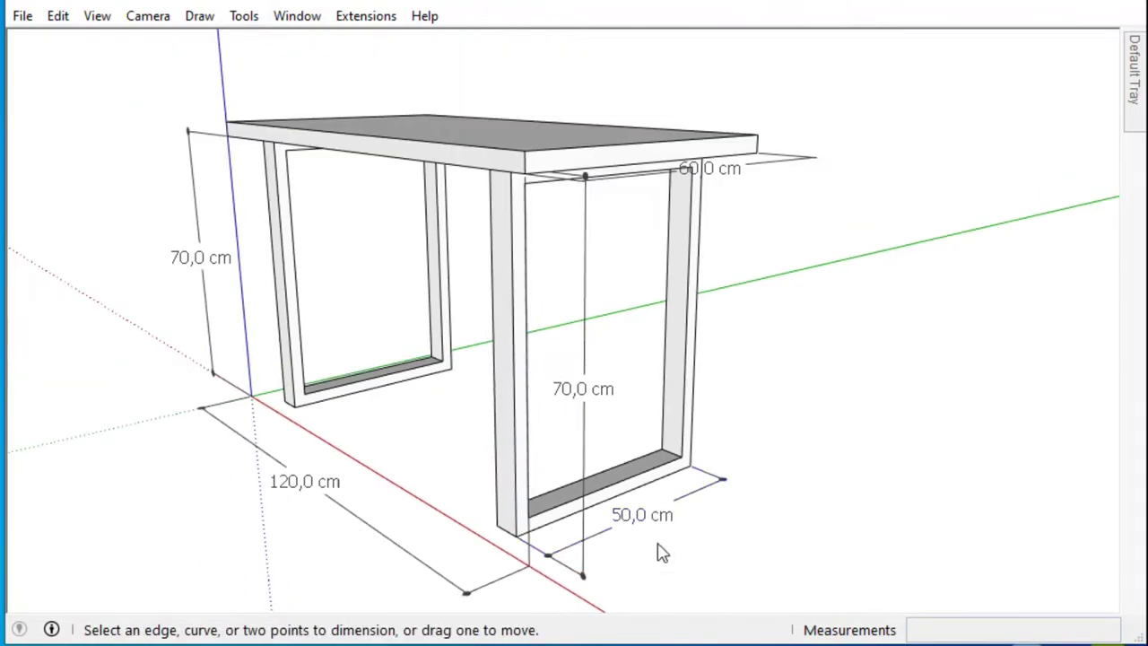
Step: Dimension the desktop edge's 3,6 cm thickness, then begin a rectangle at the top's back corner
{"action": "middle_click_drag", "start_coordinate": [648, 589], "coordinate": [385, 141]}
{"action": "scroll", "coordinate": [385, 140], "scroll_direction": "up", "scroll_amount": 5}
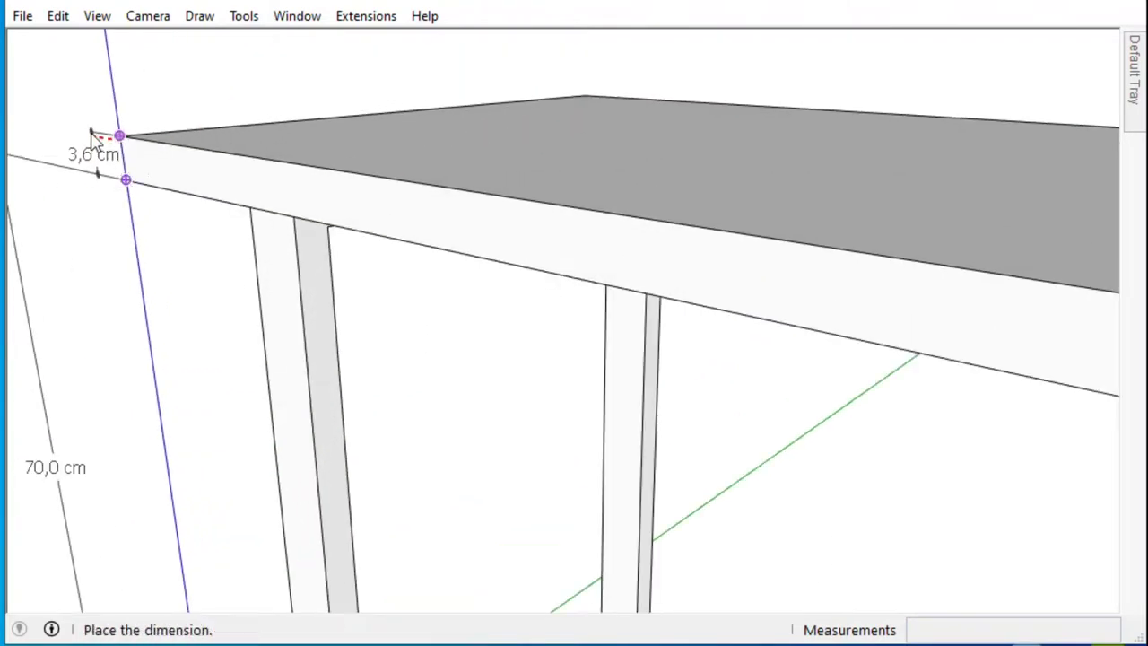
{"action": "left_click", "coordinate": [93, 136]}
{"action": "scroll", "coordinate": [256, 225], "scroll_direction": "down", "scroll_amount": 3}
{"action": "mouse_move", "coordinate": [256, 225]}
{"action": "middle_mouse_down"}
{"action": "mouse_move", "coordinate": [537, 397]}
{"action": "mouse_move", "coordinate": [814, 410]}
{"action": "mouse_move", "coordinate": [619, 413]}
{"action": "mouse_move", "coordinate": [568, 397]}
{"action": "mouse_move", "coordinate": [686, 427]}
{"action": "middle_mouse_up"}
{"action": "scroll", "coordinate": [540, 386], "scroll_direction": "up", "scroll_amount": 2}
{"action": "scroll", "coordinate": [686, 427], "scroll_direction": "down", "scroll_amount": 2}
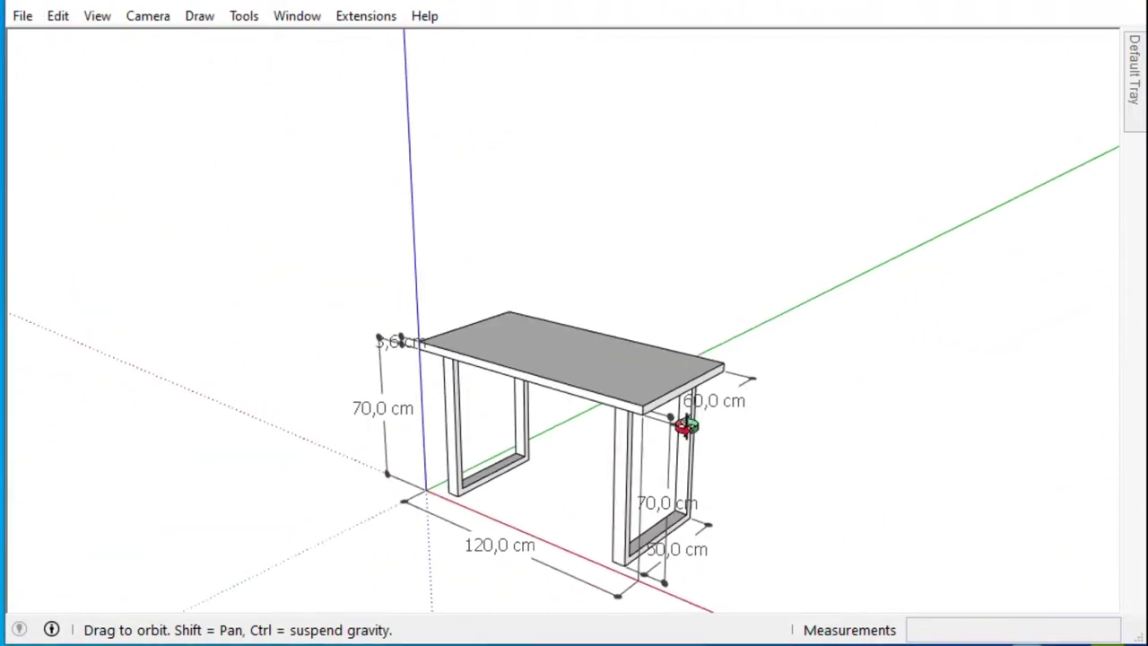
{"action": "scroll", "coordinate": [685, 427], "scroll_direction": "up", "scroll_amount": 3}
{"action": "key", "text": "r"}
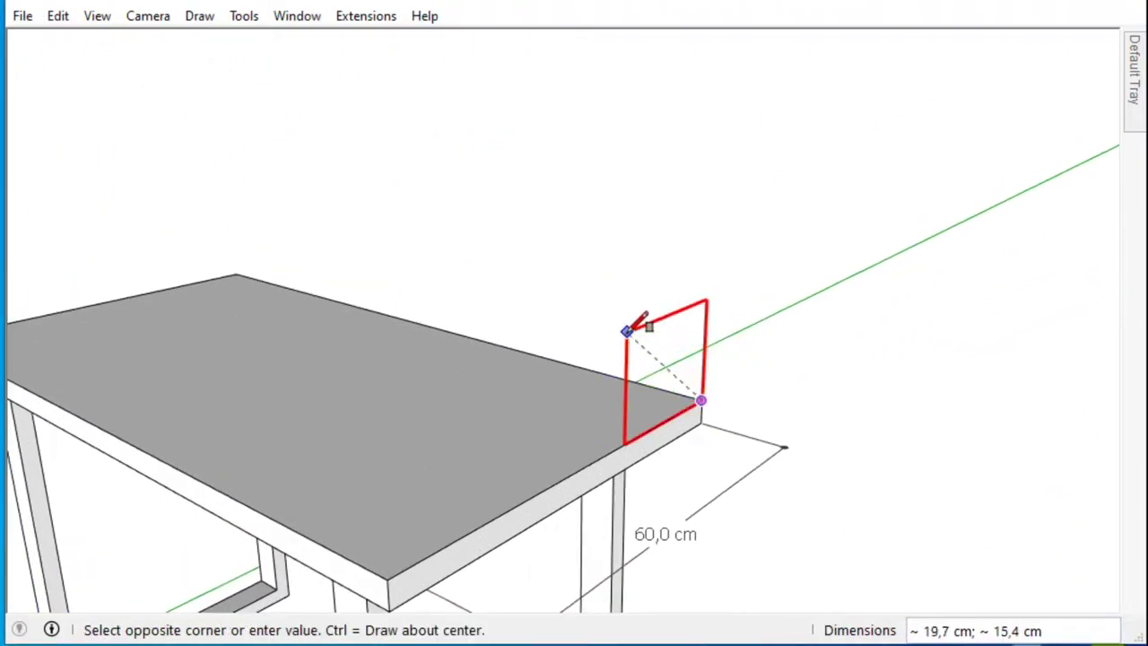
Step: Make the upright panel a component and Push/Pull it into a block
{"action": "key", "text": "space"}
{"action": "scroll", "coordinate": [507, 335], "scroll_direction": "up", "scroll_amount": 3}
{"action": "right_click", "coordinate": [529, 327]}
{"action": "left_click", "coordinate": [595, 299]}
{"action": "left_click", "coordinate": [502, 525]}
{"action": "scroll", "coordinate": [482, 368], "scroll_direction": "up", "scroll_amount": 2}
{"action": "key", "text": "p"}
{"action": "left_click", "coordinate": [453, 359]}
{"action": "key", "text": "Return"}
Step: Offset the block's face 3 cm and push the inside through to hollow the support
{"action": "key", "text": "f"}
{"action": "left_click", "coordinate": [438, 154]}
{"action": "type", "text": "3p"}
{"action": "left_click", "coordinate": [506, 311]}
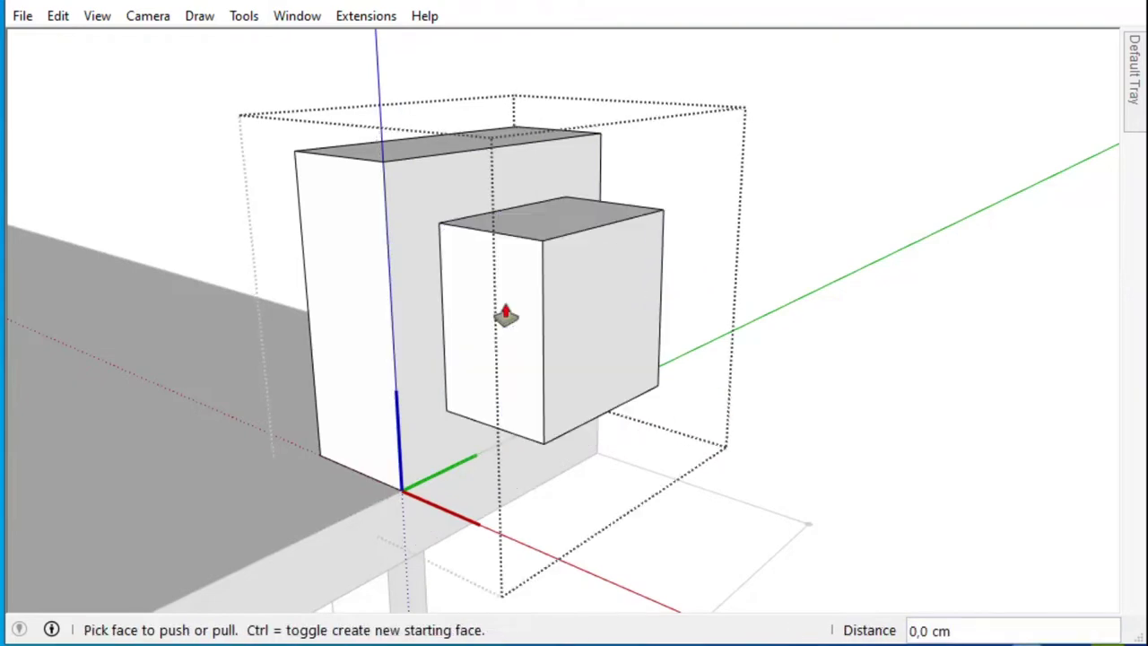
{"action": "left_click", "coordinate": [410, 235]}
{"action": "key", "text": "space"}
Step: Copy the hollow support to the desktop's left side
{"action": "key", "text": "l"}
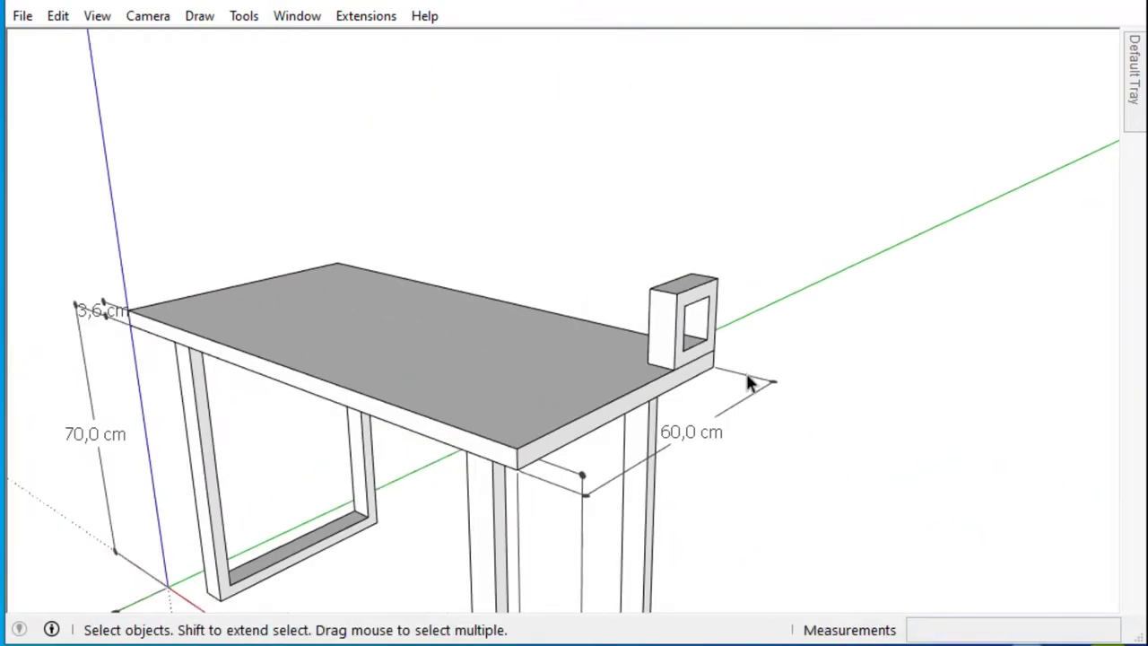
{"action": "key", "text": "ctrl"}
{"action": "left_click", "coordinate": [647, 362]}
{"action": "left_click", "coordinate": [345, 287]}
{"action": "type", "text": "10"}
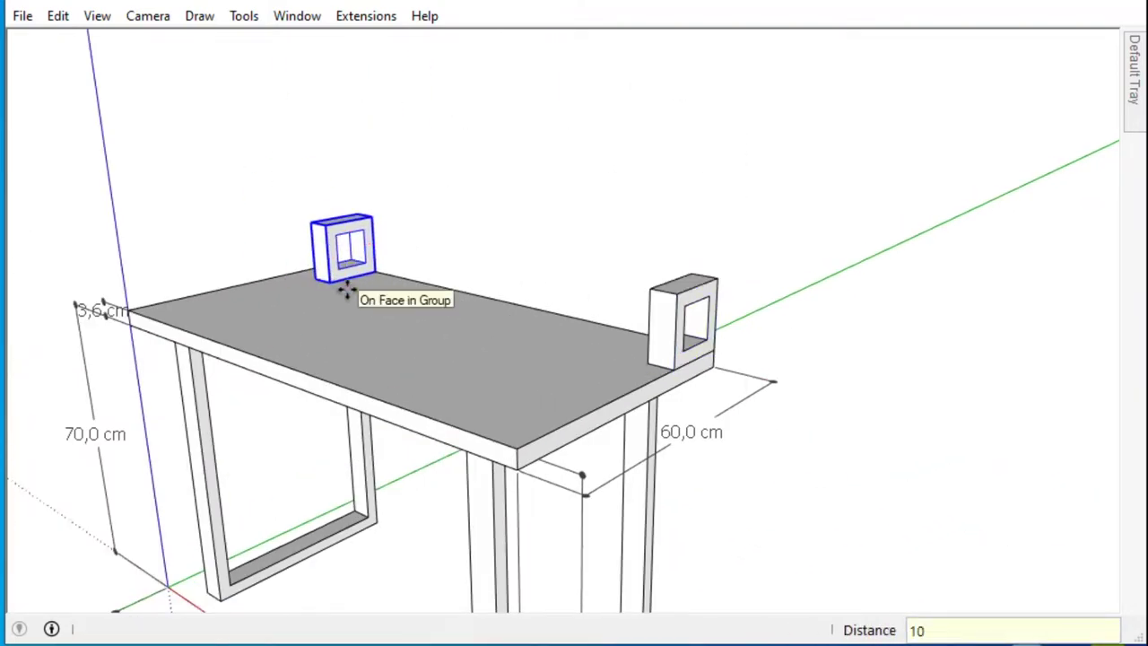
{"action": "key", "text": "Return"}
{"action": "key", "text": "space"}
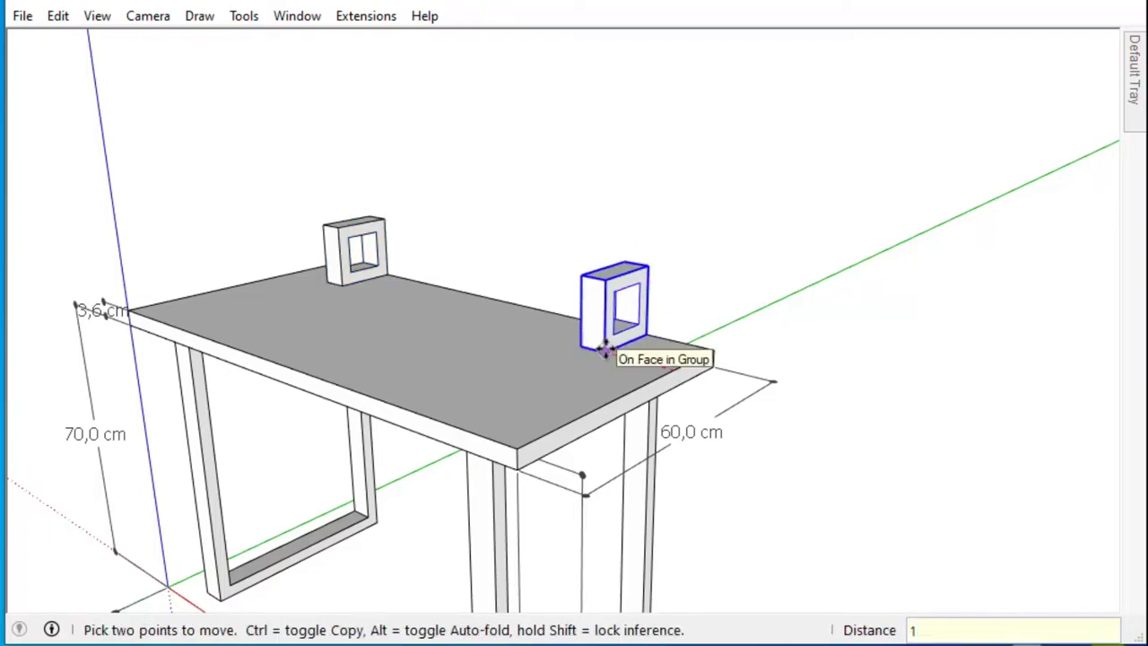
Step: Draw a shelf board across both supports and Push/Pull it 1,8 cm thick
{"action": "mouse_move", "coordinate": [601, 341]}
{"action": "middle_mouse_down"}
{"action": "mouse_move", "coordinate": [763, 422]}
{"action": "mouse_move", "coordinate": [507, 416]}
{"action": "mouse_move", "coordinate": [359, 314]}
{"action": "middle_mouse_up"}
{"action": "scroll", "coordinate": [359, 314], "scroll_direction": "up", "scroll_amount": 3}
{"action": "key", "text": "r"}
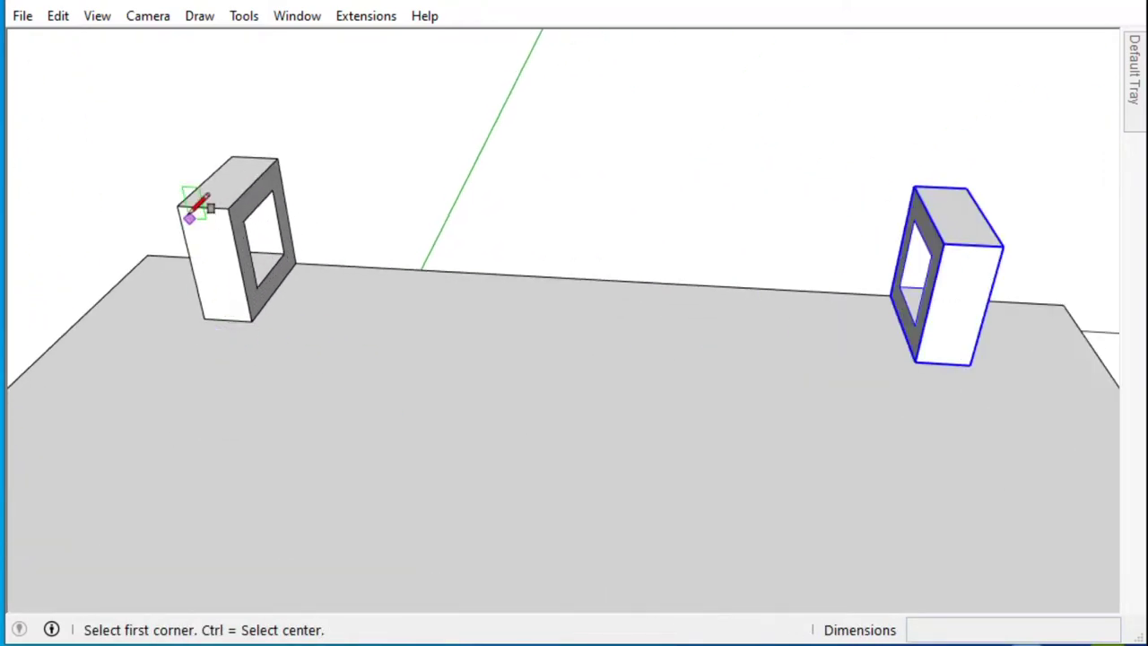
{"action": "left_click", "coordinate": [964, 213]}
{"action": "key", "text": "space"}
{"action": "mouse_move", "coordinate": [887, 319]}
{"action": "middle_mouse_down"}
{"action": "mouse_move", "coordinate": [825, 277]}
{"action": "mouse_move", "coordinate": [805, 401]}
{"action": "middle_mouse_up"}
{"action": "key", "text": "p"}
{"action": "left_click", "coordinate": [827, 274]}
{"action": "type", "text": "1,8"}
{"action": "key", "text": "Return"}
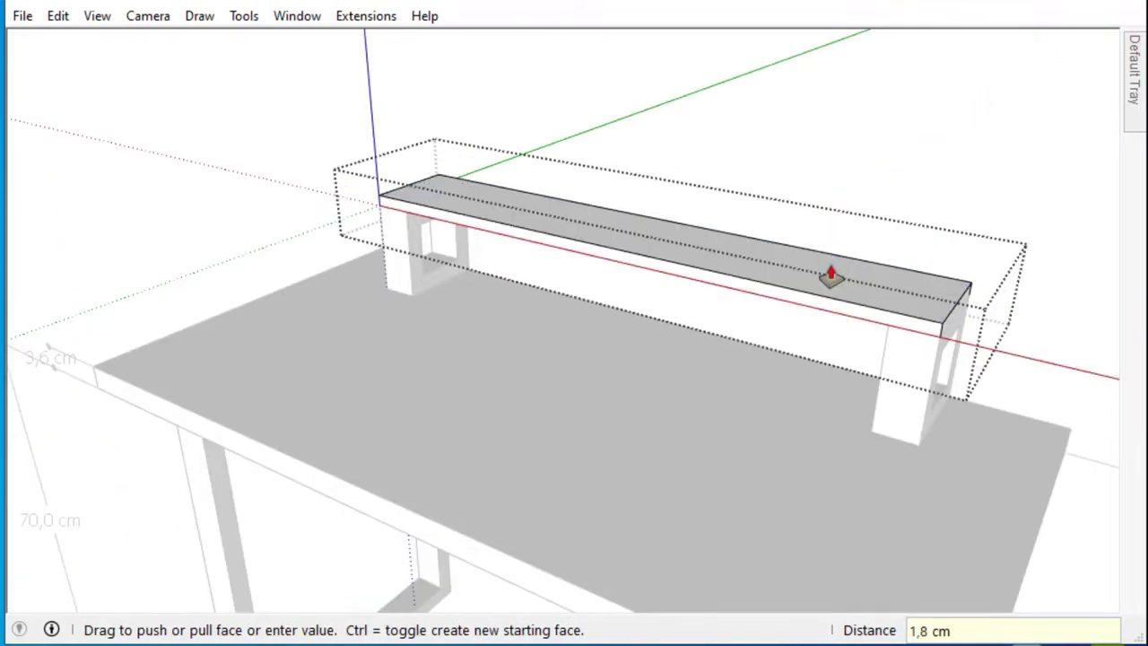
{"action": "key", "text": "space"}
Step: Move the right support 10 cm inward
{"action": "key", "text": "m"}
{"action": "left_click", "coordinate": [413, 295]}
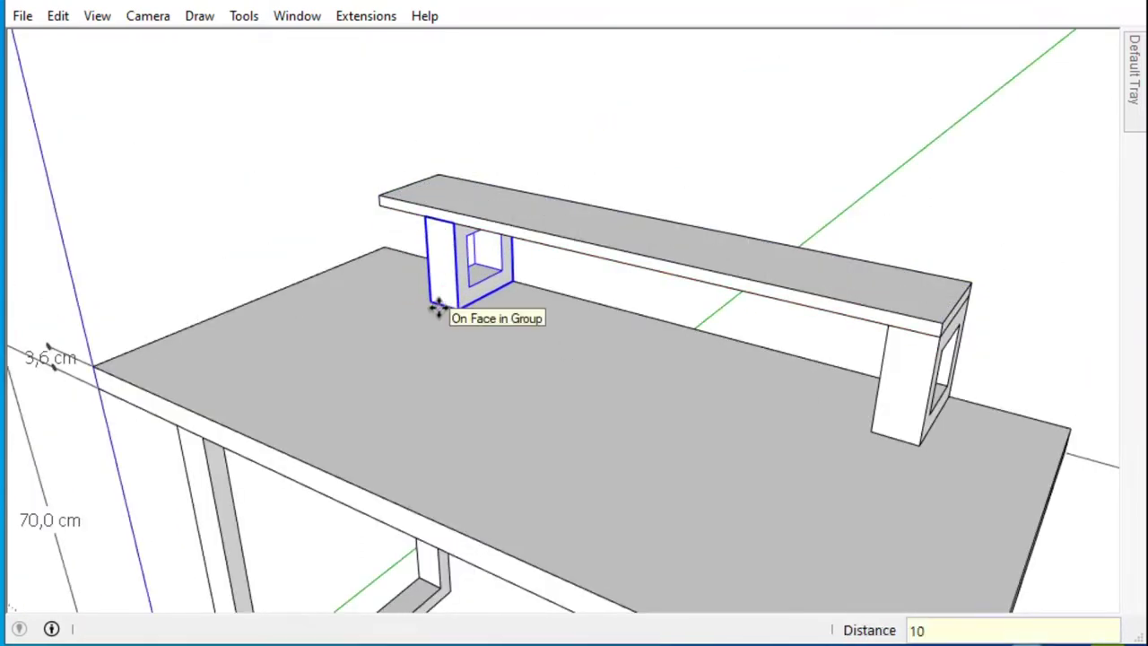
{"action": "left_click", "coordinate": [907, 438]}
{"action": "type", "text": "10"}
{"action": "key", "text": "Return"}
{"action": "key", "text": "space"}
{"action": "middle_click_drag", "start_coordinate": [837, 257], "coordinate": [807, 333]}
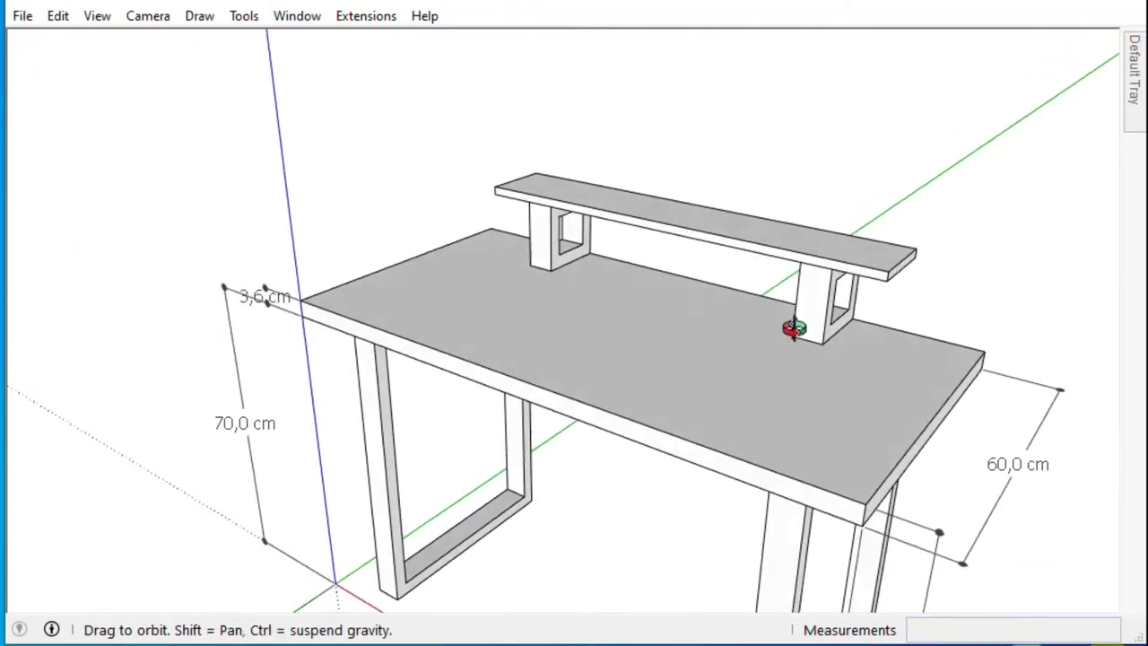
Step: Dimension the shelf support post at 15 cm tall
{"action": "scroll", "coordinate": [774, 310], "scroll_direction": "down", "scroll_amount": 5}
{"action": "scroll", "coordinate": [182, 338], "scroll_direction": "up", "scroll_amount": 6}
{"action": "scroll", "coordinate": [794, 312], "scroll_direction": "up", "scroll_amount": 3}
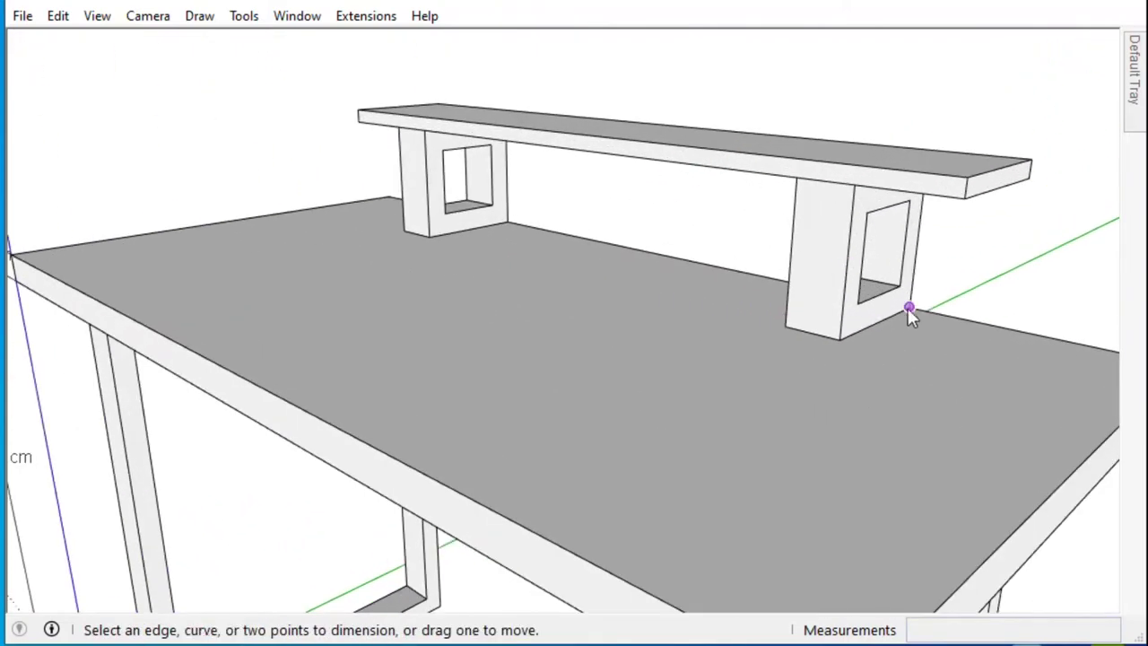
{"action": "left_click", "coordinate": [1029, 231]}
{"action": "middle_click_drag", "start_coordinate": [1029, 231], "coordinate": [1019, 308]}
{"action": "scroll", "coordinate": [658, 192], "scroll_direction": "down", "scroll_amount": 5}
{"action": "scroll", "coordinate": [658, 192], "scroll_direction": "up", "scroll_amount": 4}
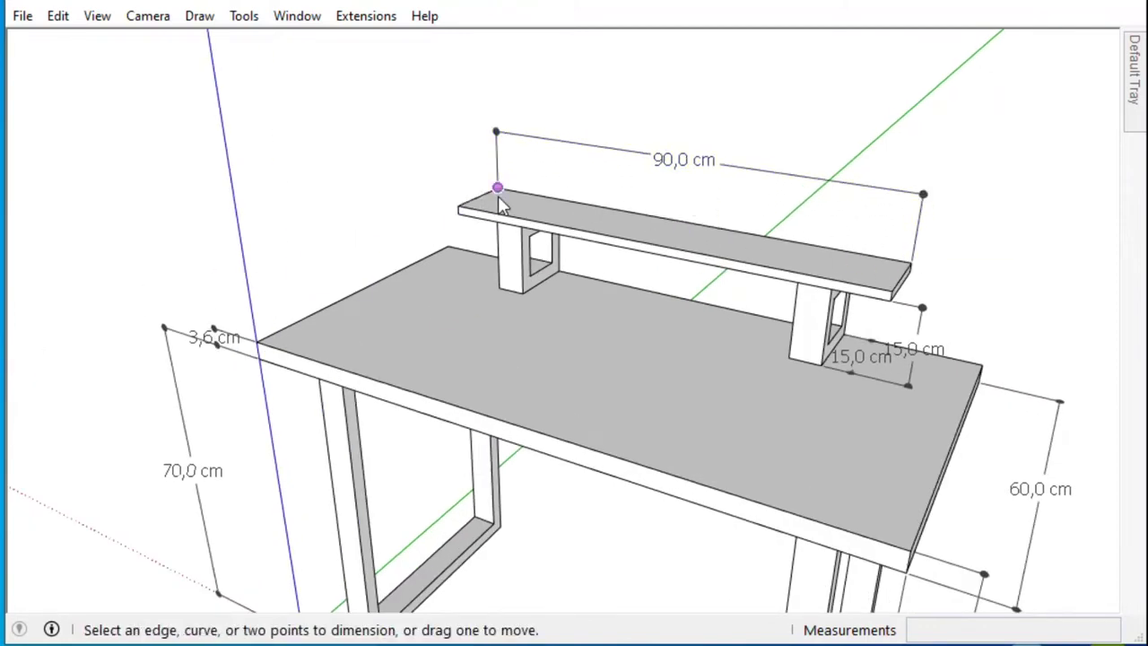
{"action": "scroll", "coordinate": [582, 259], "scroll_direction": "up", "scroll_amount": 5}
Step: Inside the shelf group, push the shelf face up 5 cm so it sits 20 cm high
{"action": "double_click", "coordinate": [582, 260]}
{"action": "key", "text": "p"}
{"action": "left_click", "coordinate": [582, 264]}
{"action": "type", "text": "5"}
{"action": "key", "text": "Return"}
{"action": "scroll", "coordinate": [497, 230], "scroll_direction": "down", "scroll_amount": 5}
{"action": "mouse_move", "coordinate": [496, 231]}
{"action": "middle_mouse_down"}
{"action": "mouse_move", "coordinate": [735, 286]}
{"action": "mouse_move", "coordinate": [622, 302]}
{"action": "mouse_move", "coordinate": [637, 303]}
{"action": "mouse_move", "coordinate": [536, 451]}
{"action": "middle_mouse_up"}
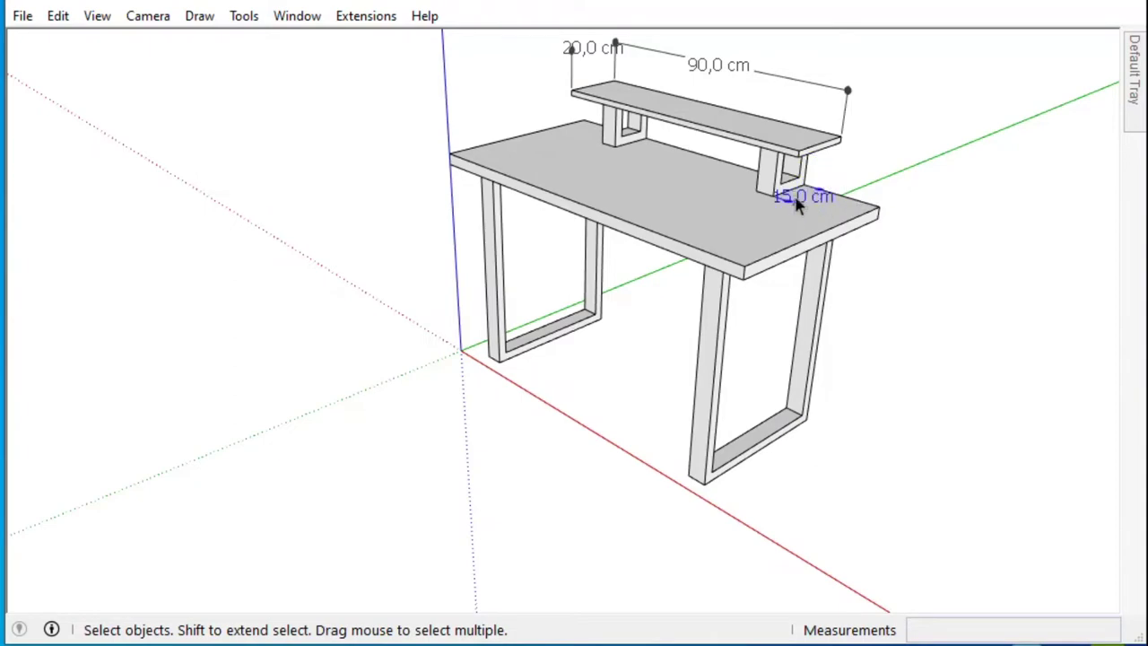
{"action": "scroll", "coordinate": [796, 204], "scroll_direction": "up", "scroll_amount": 3}
{"action": "middle_click_drag", "start_coordinate": [763, 287], "coordinate": [704, 167]}
{"action": "left_click", "coordinate": [97, 15]}
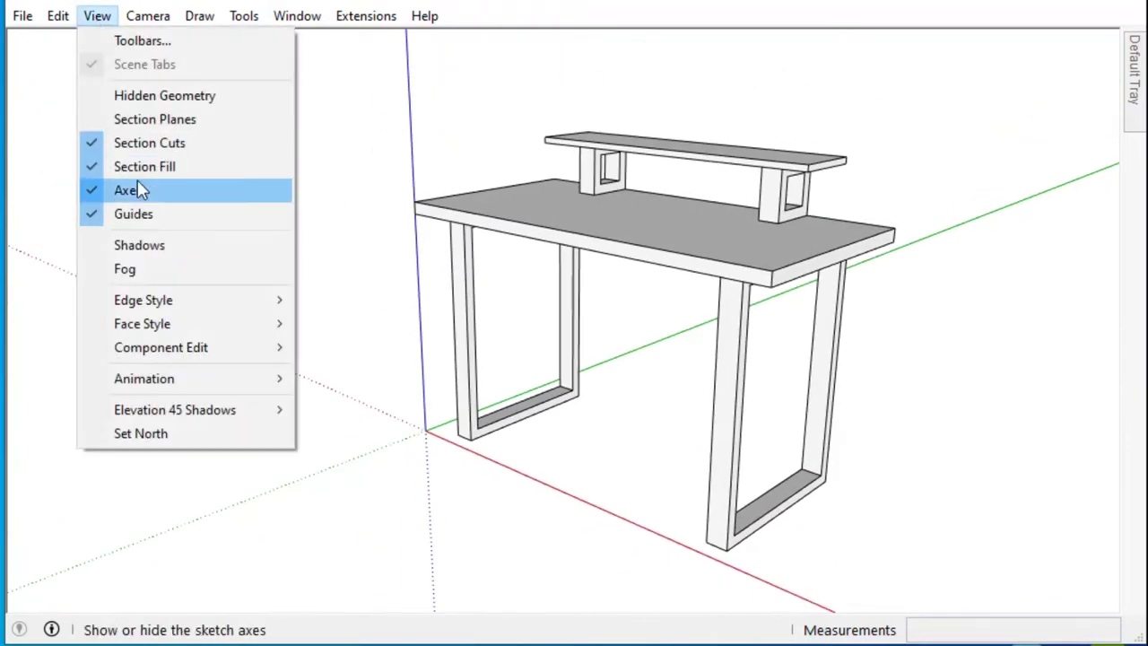
Step: Hide the axes and draw a floor rectangle under the desk
{"action": "left_click", "coordinate": [135, 188]}
{"action": "scroll", "coordinate": [814, 392], "scroll_direction": "down", "scroll_amount": 3}
{"action": "key", "text": "r"}
{"action": "left_click", "coordinate": [916, 421]}
{"action": "key", "text": "space"}
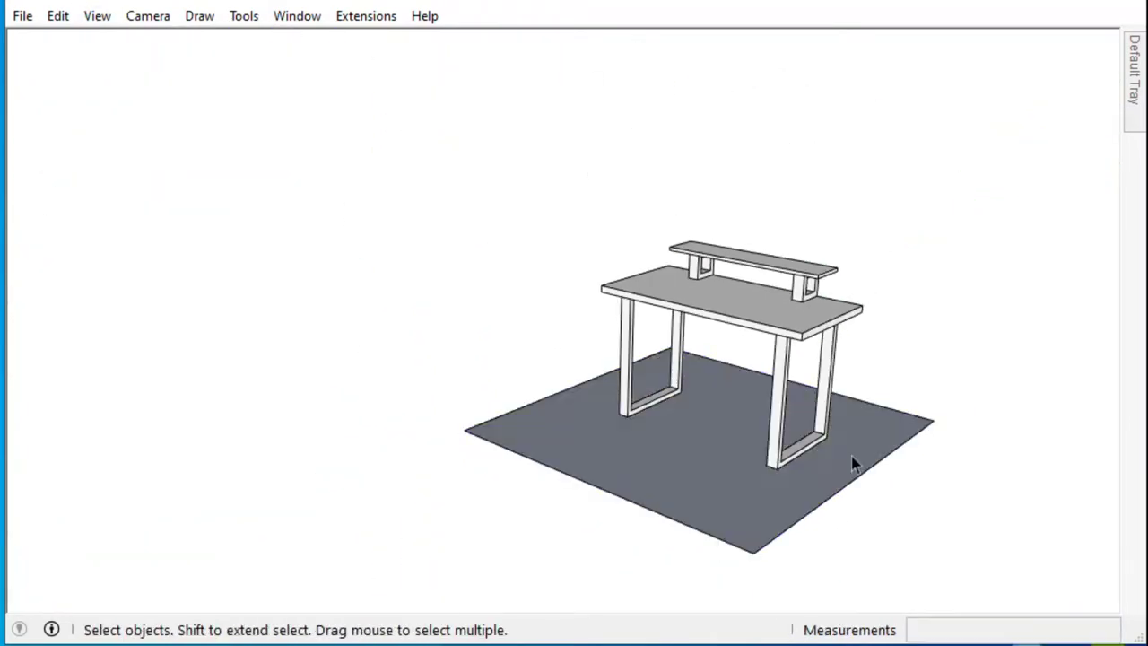
Step: Push/Pull the floor up into an enclosing room box
{"action": "right_click", "coordinate": [851, 455]}
{"action": "key", "text": "p"}
{"action": "left_click", "coordinate": [685, 475]}
{"action": "left_click", "coordinate": [685, 475]}
Step: Delete the two front walls to open the room
{"action": "left_click", "coordinate": [673, 473]}
{"action": "left_click", "coordinate": [691, 134]}
{"action": "key", "text": "space"}
{"action": "scroll", "coordinate": [1012, 448], "scroll_direction": "down", "scroll_amount": 3}
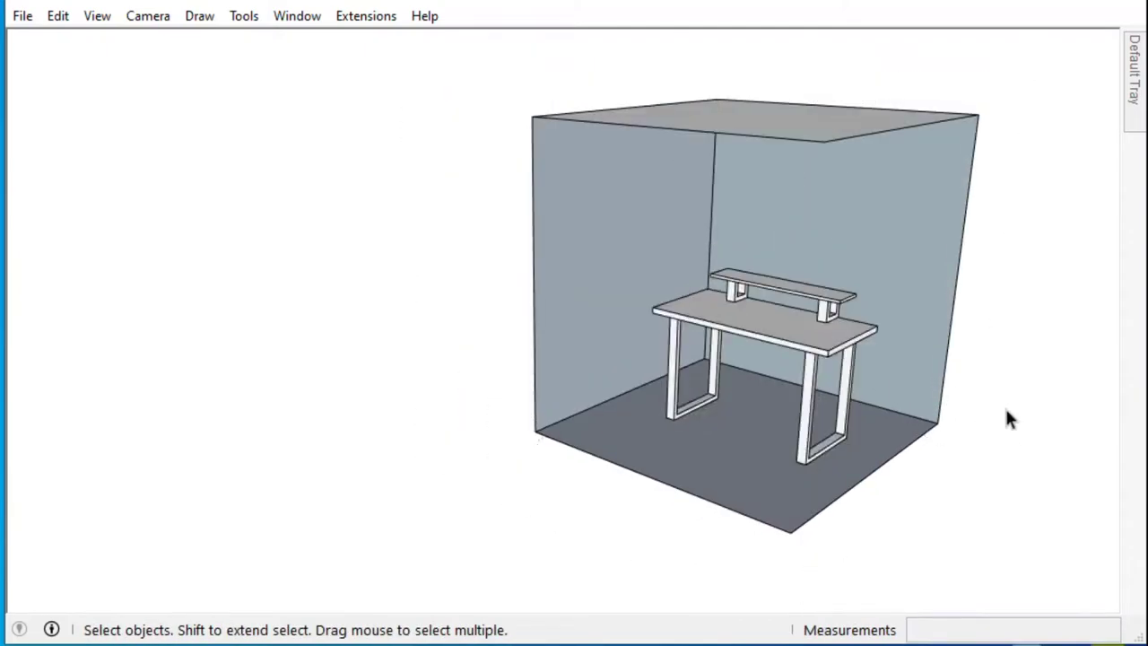
{"action": "middle_click_drag", "start_coordinate": [1012, 448], "coordinate": [582, 218]}
{"action": "scroll", "coordinate": [582, 218], "scroll_direction": "up", "scroll_amount": 3}
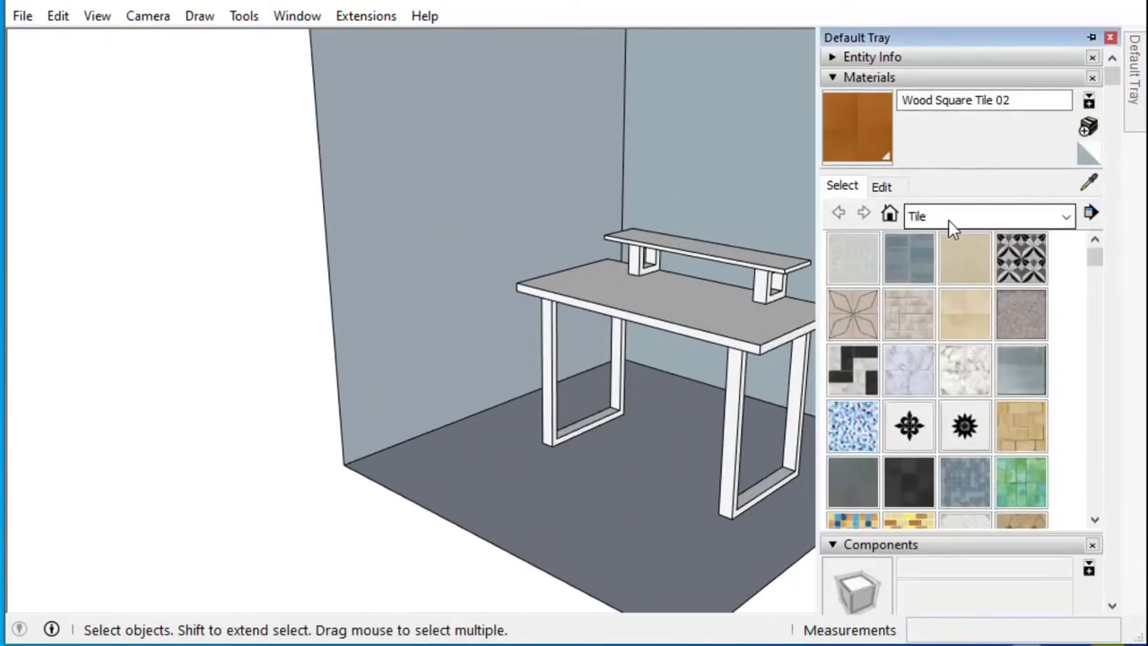
Step: Paint the floor with the Wood Square Tile 02 texture
{"action": "scroll", "coordinate": [660, 454], "scroll_direction": "down", "scroll_amount": 2}
{"action": "left_click", "coordinate": [658, 493]}
{"action": "key", "text": "space"}
{"action": "scroll", "coordinate": [838, 391], "scroll_direction": "up", "scroll_amount": 2}
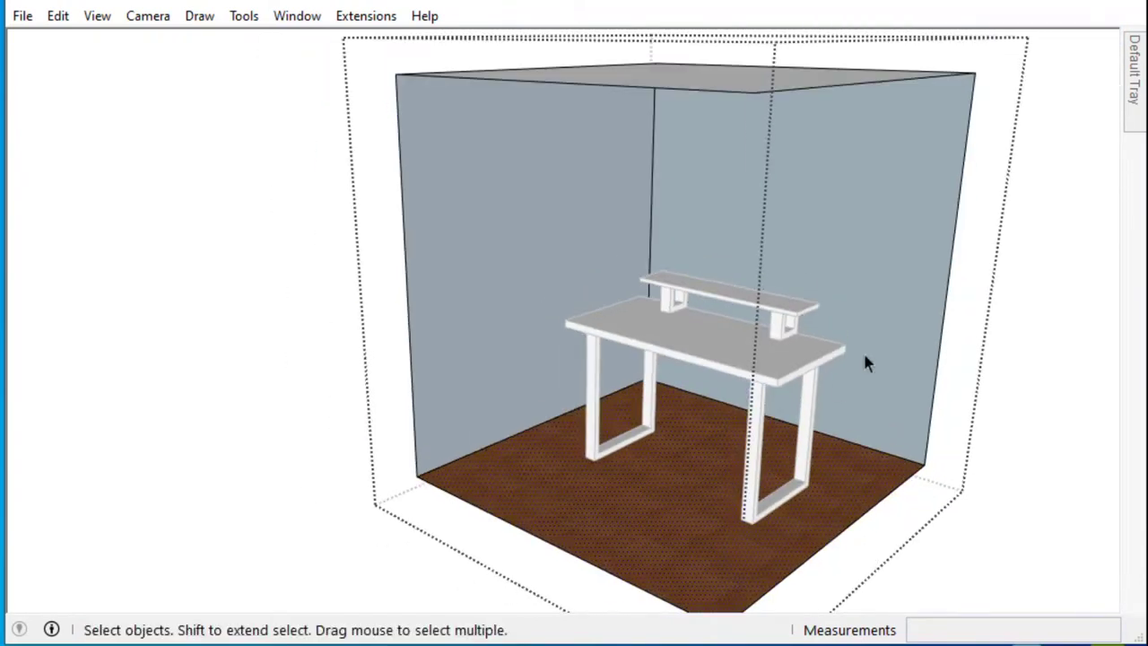
{"action": "scroll", "coordinate": [1023, 377], "scroll_direction": "up", "scroll_amount": 3}
Step: Paint the desk top and upper shelf with Wood Cherry Original
{"action": "left_click", "coordinate": [1064, 215]}
{"action": "left_click", "coordinate": [874, 297]}
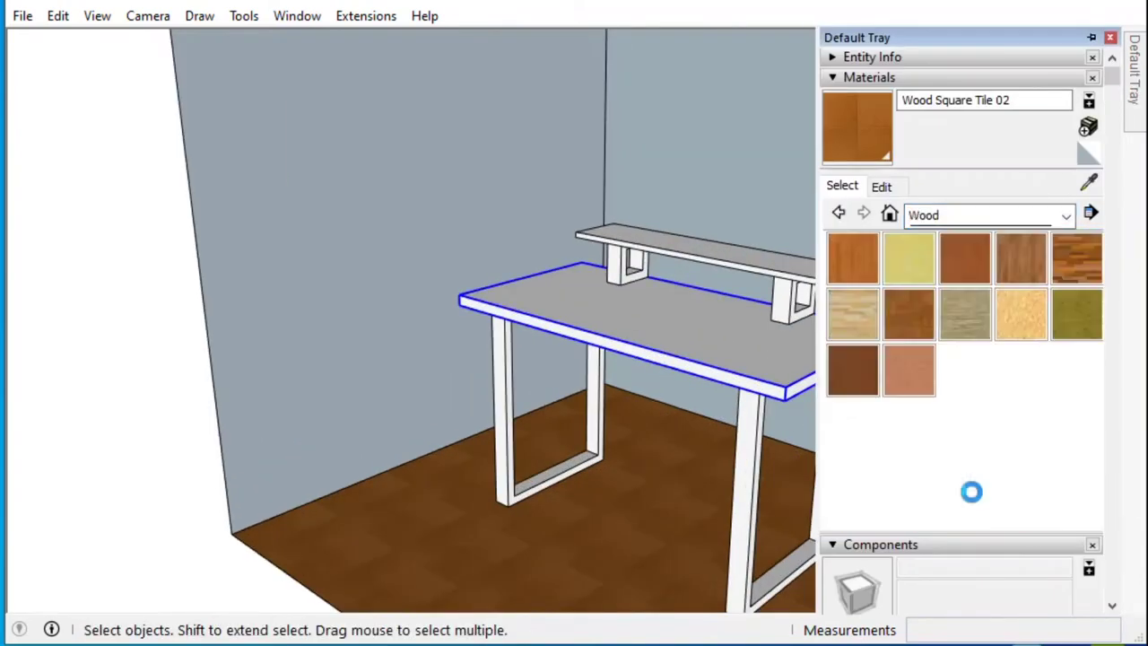
{"action": "left_click", "coordinate": [974, 269]}
{"action": "left_click", "coordinate": [679, 333]}
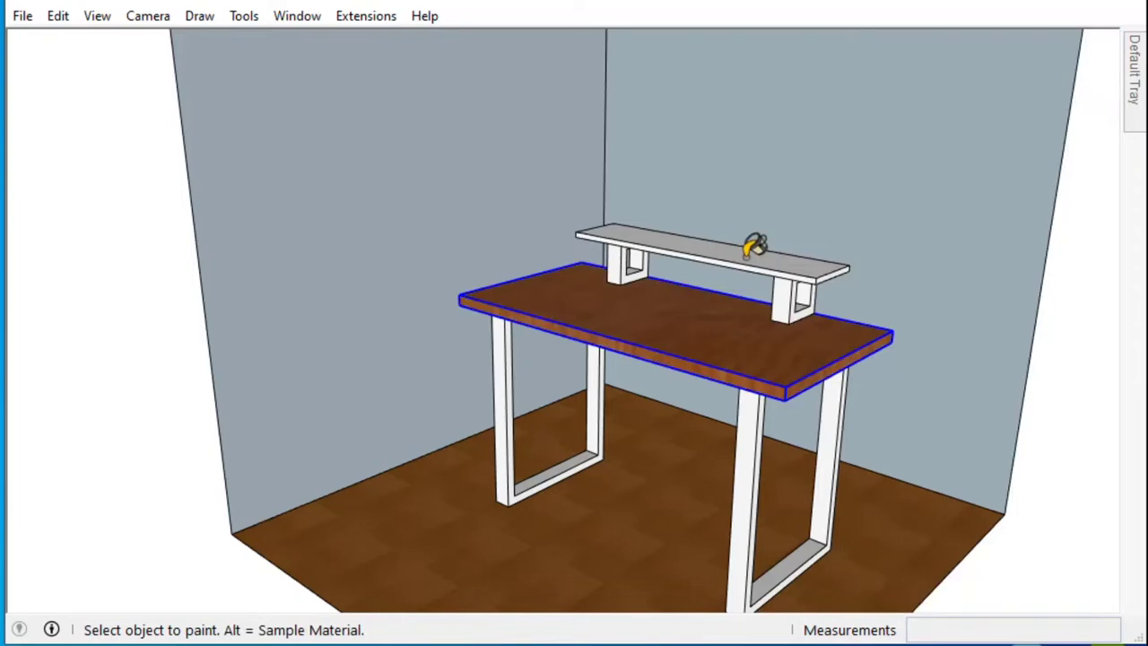
{"action": "left_click", "coordinate": [745, 235]}
Step: Paint the desk legs with the Metal > Aluminum material
{"action": "left_click", "coordinate": [1064, 216]}
{"action": "scroll", "coordinate": [1004, 410], "scroll_direction": "up", "scroll_amount": 1}
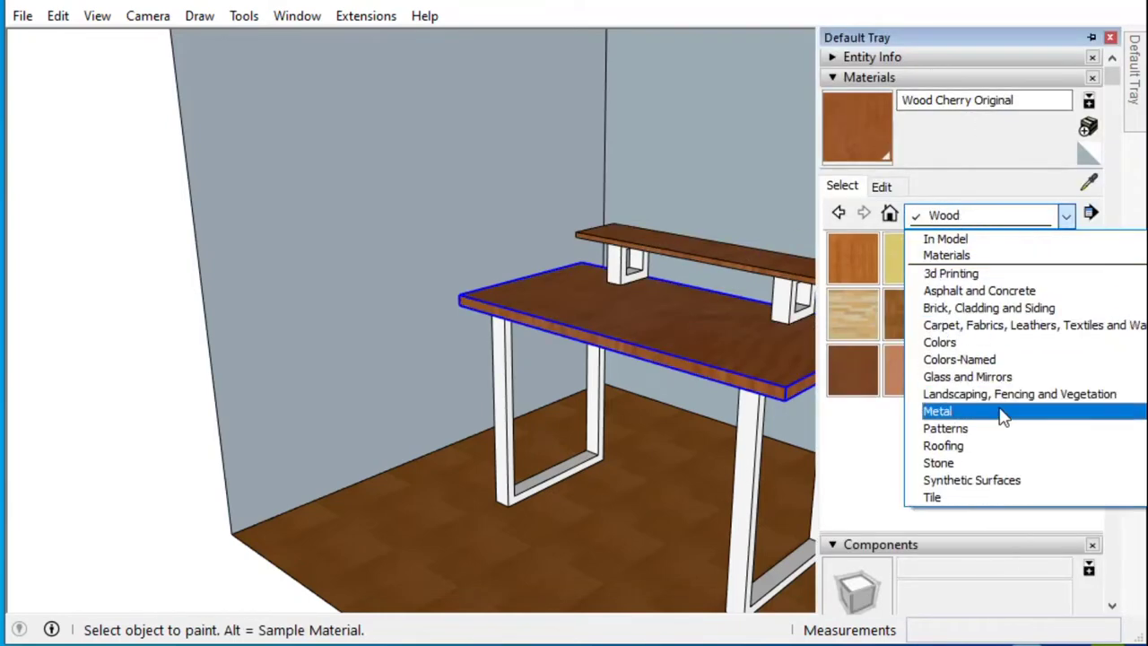
{"action": "left_click", "coordinate": [1004, 410]}
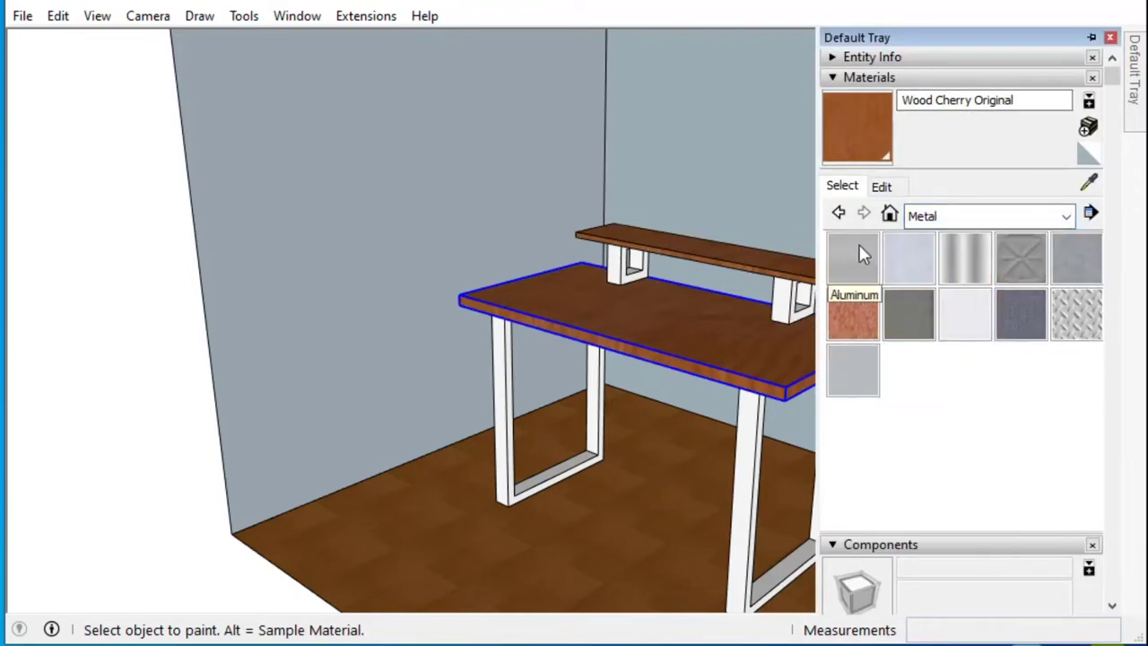
{"action": "left_click", "coordinate": [744, 489]}
{"action": "left_click", "coordinate": [509, 408]}
Step: Orbit under the desktop and select the leg frame, bringing up its context menu
{"action": "mouse_move", "coordinate": [513, 408]}
{"action": "middle_mouse_down"}
{"action": "mouse_move", "coordinate": [594, 505]}
{"action": "mouse_move", "coordinate": [787, 531]}
{"action": "mouse_move", "coordinate": [565, 384]}
{"action": "middle_mouse_up"}
{"action": "scroll", "coordinate": [635, 302], "scroll_direction": "up", "scroll_amount": 3}
{"action": "scroll", "coordinate": [636, 302], "scroll_direction": "up", "scroll_amount": 2}
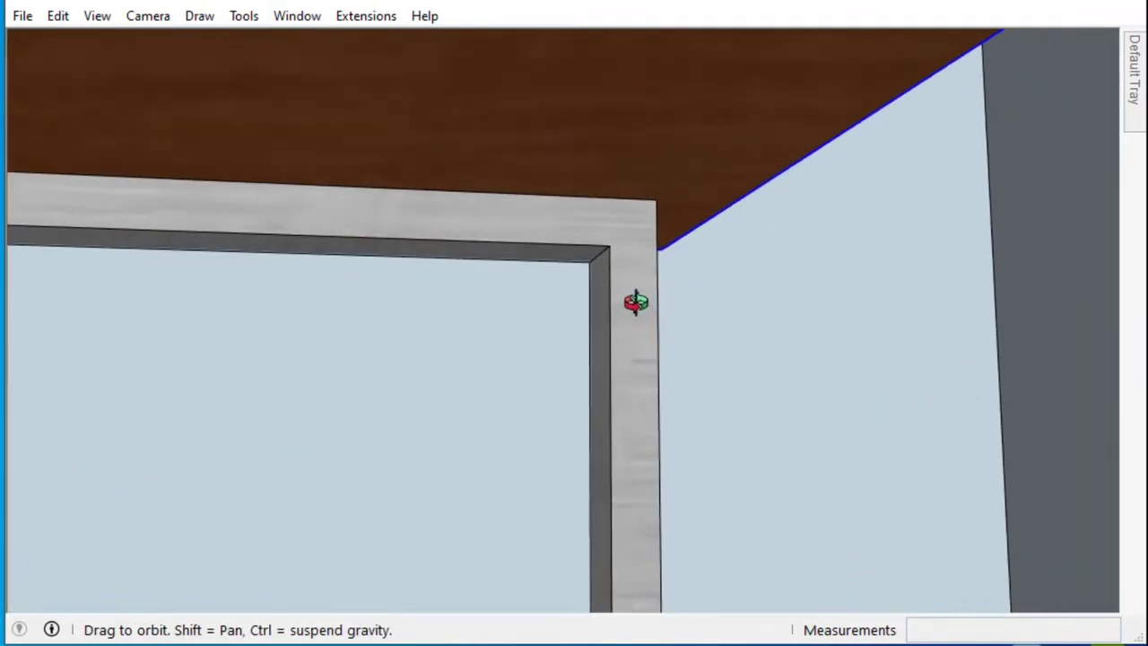
{"action": "middle_click_drag", "start_coordinate": [636, 302], "coordinate": [620, 265]}
{"action": "left_click", "coordinate": [582, 256]}
{"action": "scroll", "coordinate": [341, 332], "scroll_direction": "down", "scroll_amount": 5}
{"action": "scroll", "coordinate": [379, 440], "scroll_direction": "down", "scroll_amount": 3}
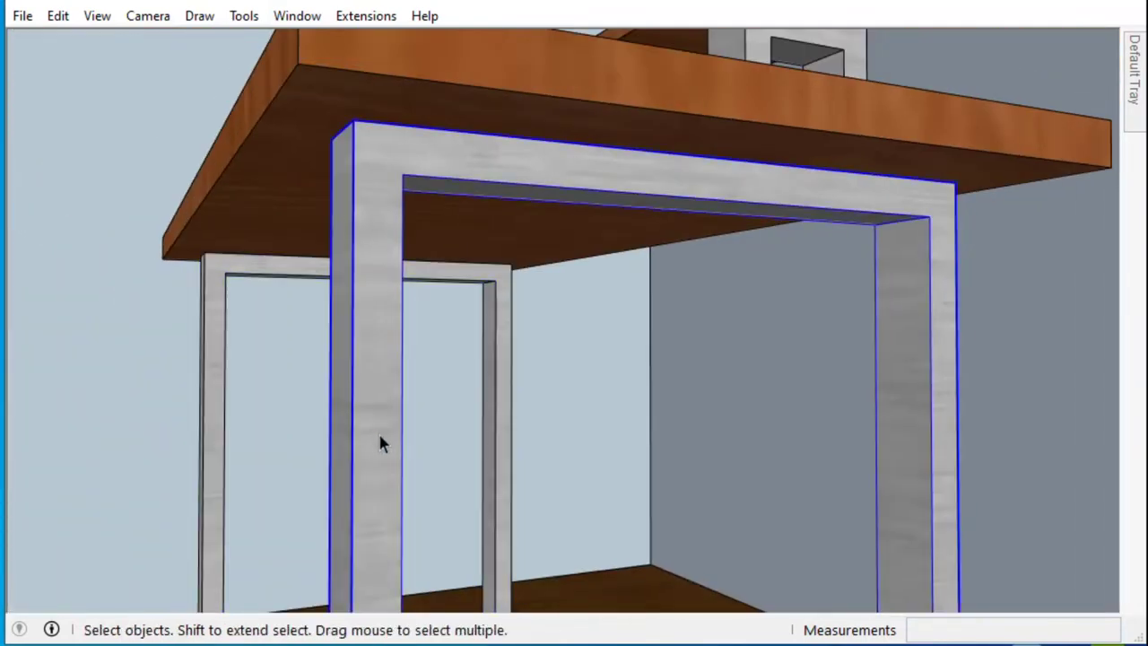
{"action": "scroll", "coordinate": [493, 457], "scroll_direction": "down", "scroll_amount": 2}
{"action": "right_click", "coordinate": [492, 458]}
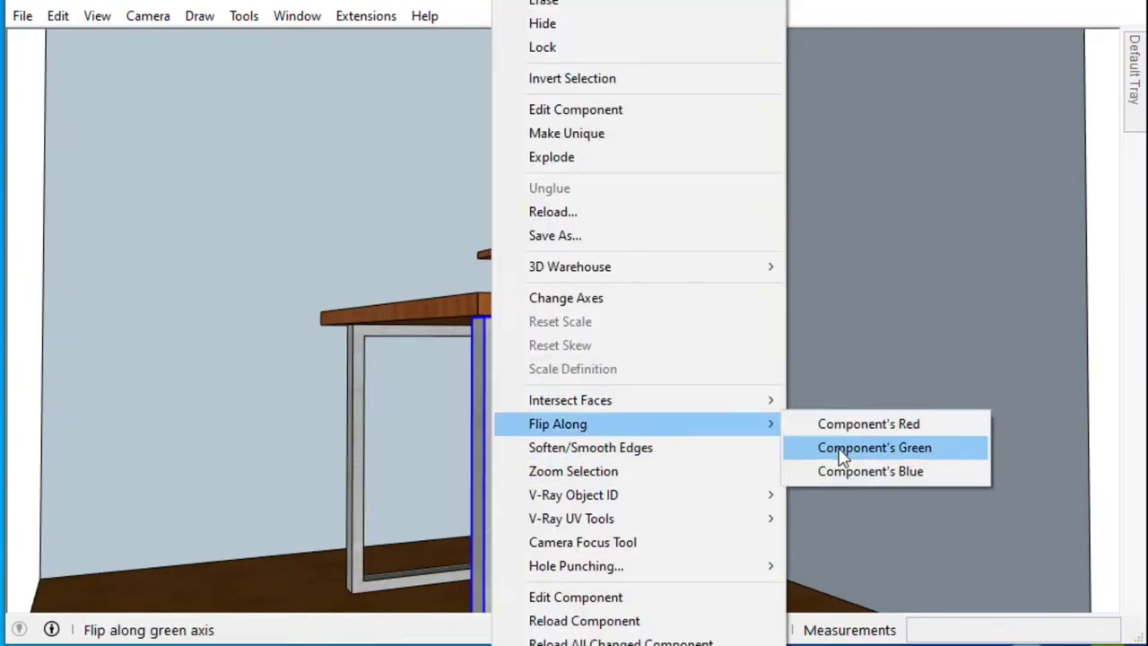
Step: Flip the leg frame along its green axis
{"action": "left_click", "coordinate": [842, 447]}
{"action": "scroll", "coordinate": [523, 389], "scroll_direction": "up", "scroll_amount": 5}
{"action": "scroll", "coordinate": [649, 266], "scroll_direction": "up", "scroll_amount": 3}
{"action": "middle_click_drag", "start_coordinate": [648, 267], "coordinate": [179, 338]}
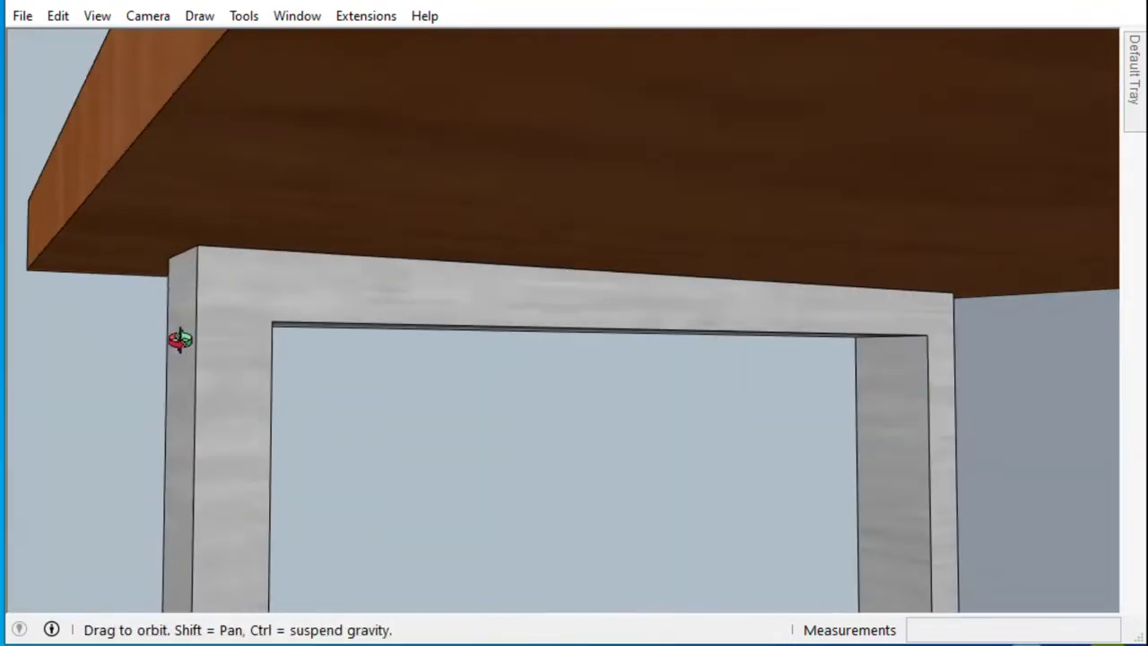
{"action": "scroll", "coordinate": [231, 282], "scroll_direction": "up", "scroll_amount": 3}
Step: Draw a rectangle at the frame's top corner and pull it into a 4 cm tab
{"action": "key", "text": "r"}
{"action": "left_click", "coordinate": [200, 210]}
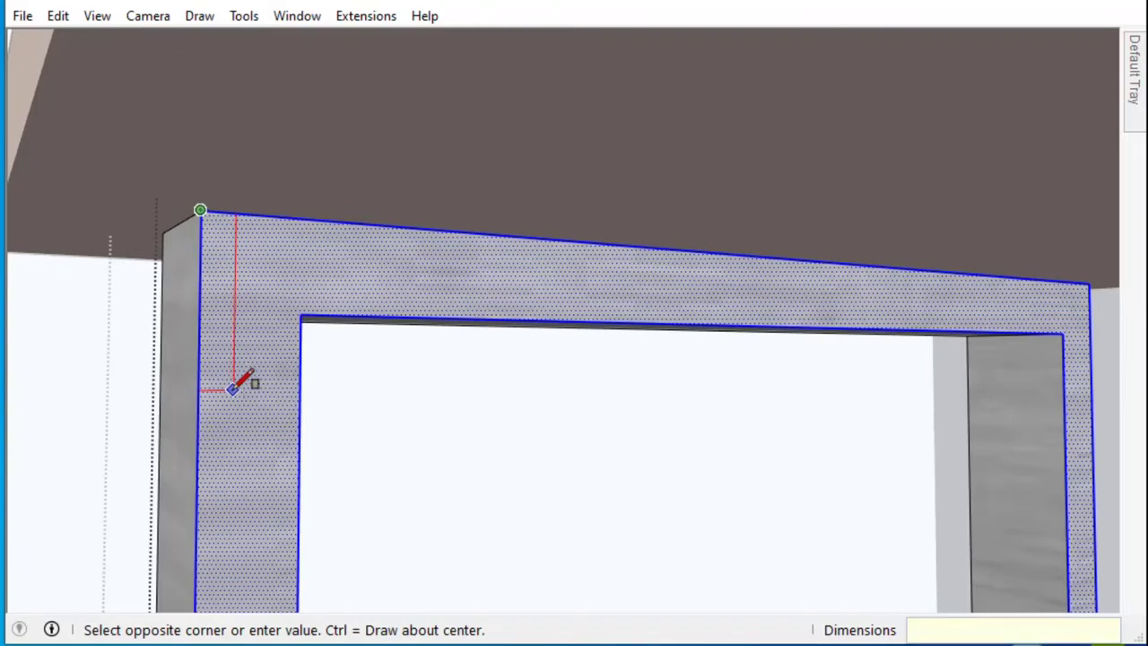
{"action": "type", "text": "6;1"}
{"action": "key", "text": "Return"}
{"action": "scroll", "coordinate": [243, 379], "scroll_direction": "up", "scroll_amount": 3}
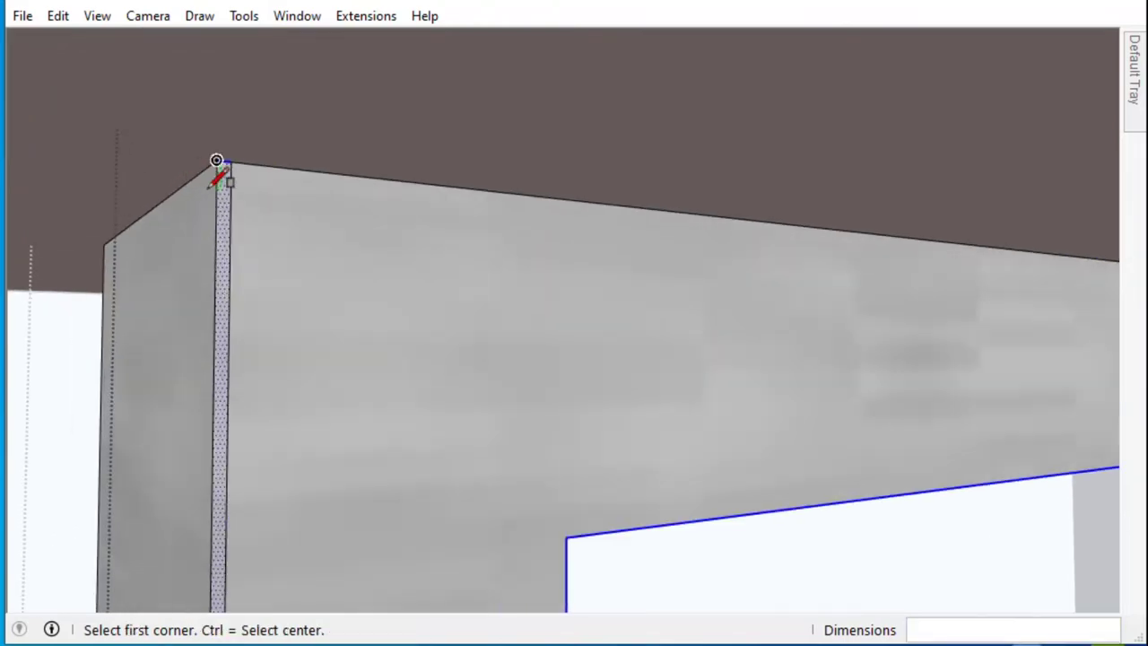
{"action": "key", "text": "p"}
{"action": "left_click", "coordinate": [223, 200]}
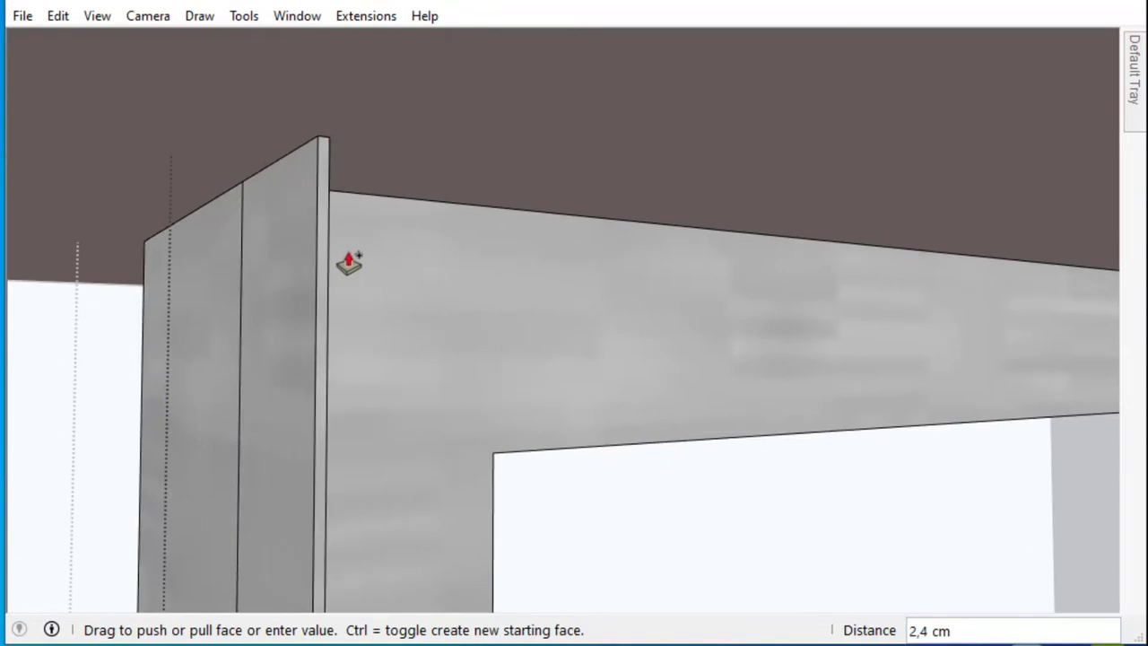
{"action": "left_click", "coordinate": [346, 259]}
Step: Pull out a second 4 cm tab on the frame's other post
{"action": "mouse_move", "coordinate": [346, 260]}
{"action": "middle_mouse_down"}
{"action": "mouse_move", "coordinate": [205, 269]}
{"action": "mouse_move", "coordinate": [717, 315]}
{"action": "mouse_move", "coordinate": [693, 266]}
{"action": "middle_mouse_up"}
{"action": "key", "text": "space"}
{"action": "scroll", "coordinate": [642, 402], "scroll_direction": "down", "scroll_amount": 2}
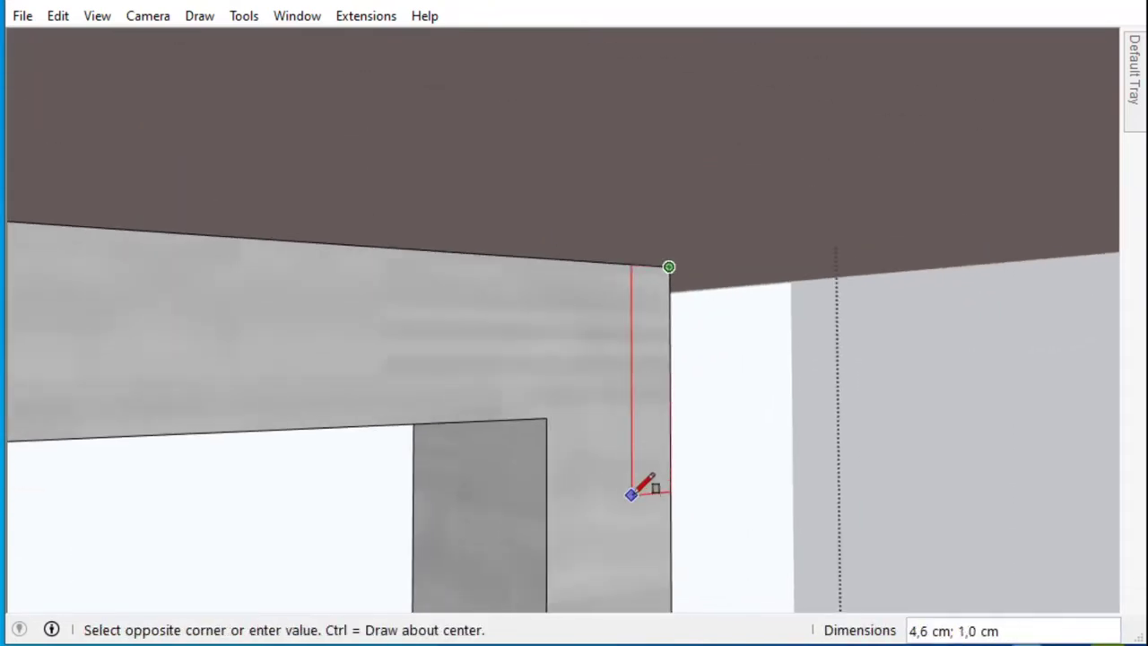
{"action": "key", "text": "space"}
{"action": "scroll", "coordinate": [650, 457], "scroll_direction": "up", "scroll_amount": 1}
{"action": "scroll", "coordinate": [658, 422], "scroll_direction": "up", "scroll_amount": 3}
{"action": "key", "text": "p"}
{"action": "left_click", "coordinate": [673, 434]}
{"action": "scroll", "coordinate": [681, 444], "scroll_direction": "down", "scroll_amount": 3}
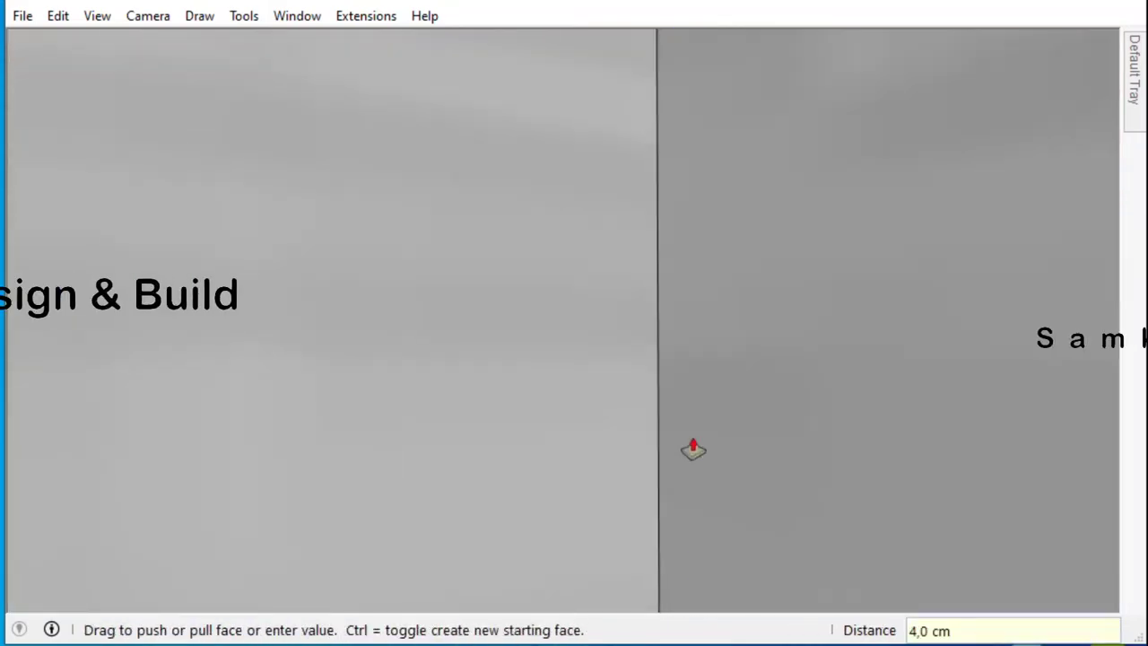
{"action": "left_click", "coordinate": [548, 332]}
Step: Copy the post-top tabs 30 cm further down the posts
{"action": "key", "text": "space"}
{"action": "scroll", "coordinate": [548, 333], "scroll_direction": "down", "scroll_amount": 3}
{"action": "scroll", "coordinate": [292, 372], "scroll_direction": "up", "scroll_amount": 1}
{"action": "left_click", "coordinate": [726, 311], "text": "shift"}
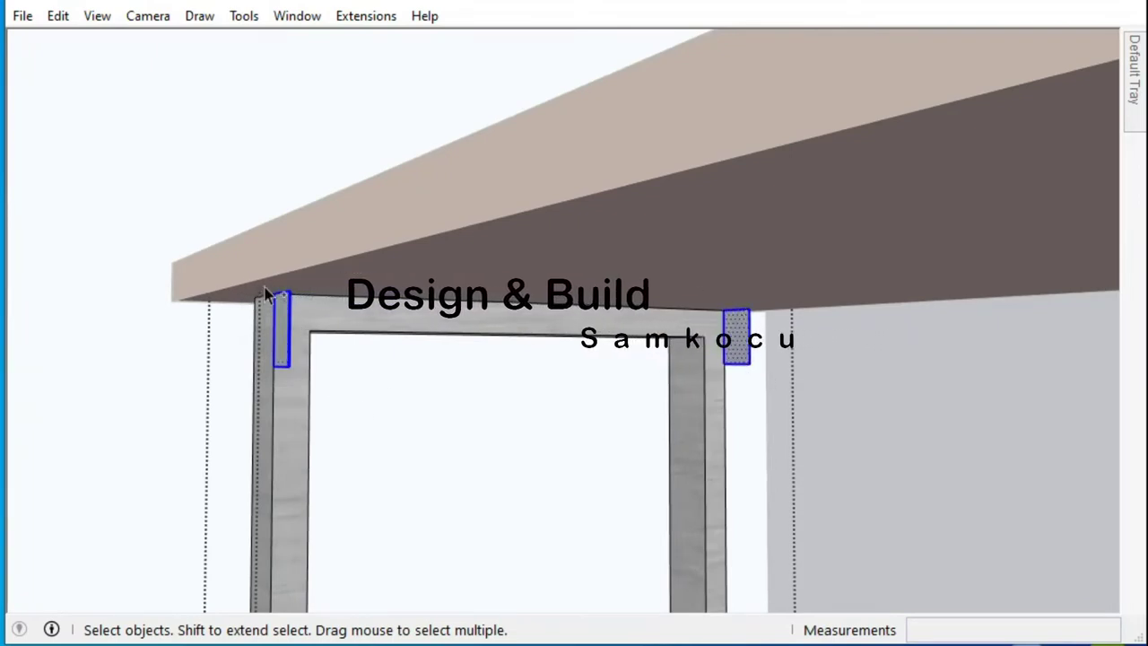
{"action": "left_click", "coordinate": [733, 334]}
{"action": "key", "text": "m"}
{"action": "left_click", "coordinate": [725, 332]}
{"action": "key", "text": "ctrl"}
{"action": "type", "text": "30"}
{"action": "key", "text": "Return"}
{"action": "scroll", "coordinate": [724, 421], "scroll_direction": "down", "scroll_amount": 5}
{"action": "key", "text": "space"}
{"action": "scroll", "coordinate": [735, 484], "scroll_direction": "up", "scroll_amount": 3}
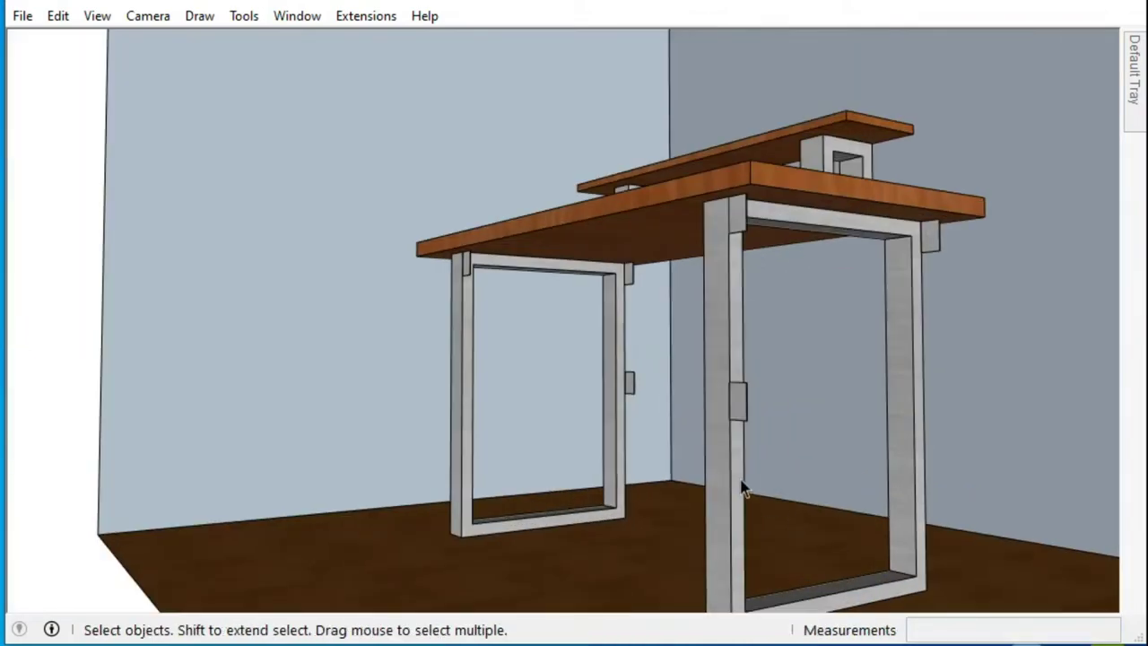
Step: Flip the right leg frame along its green and then red axes
{"action": "right_click", "coordinate": [732, 422]}
{"action": "left_click", "coordinate": [679, 438]}
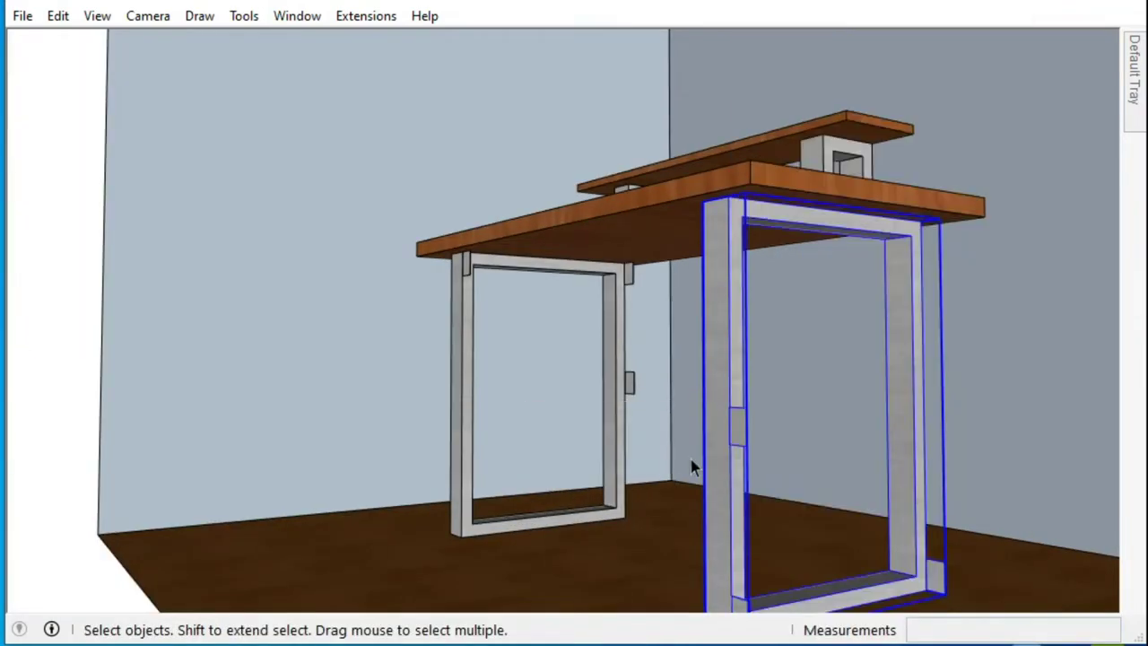
{"action": "right_click", "coordinate": [738, 333]}
{"action": "left_click", "coordinate": [674, 417]}
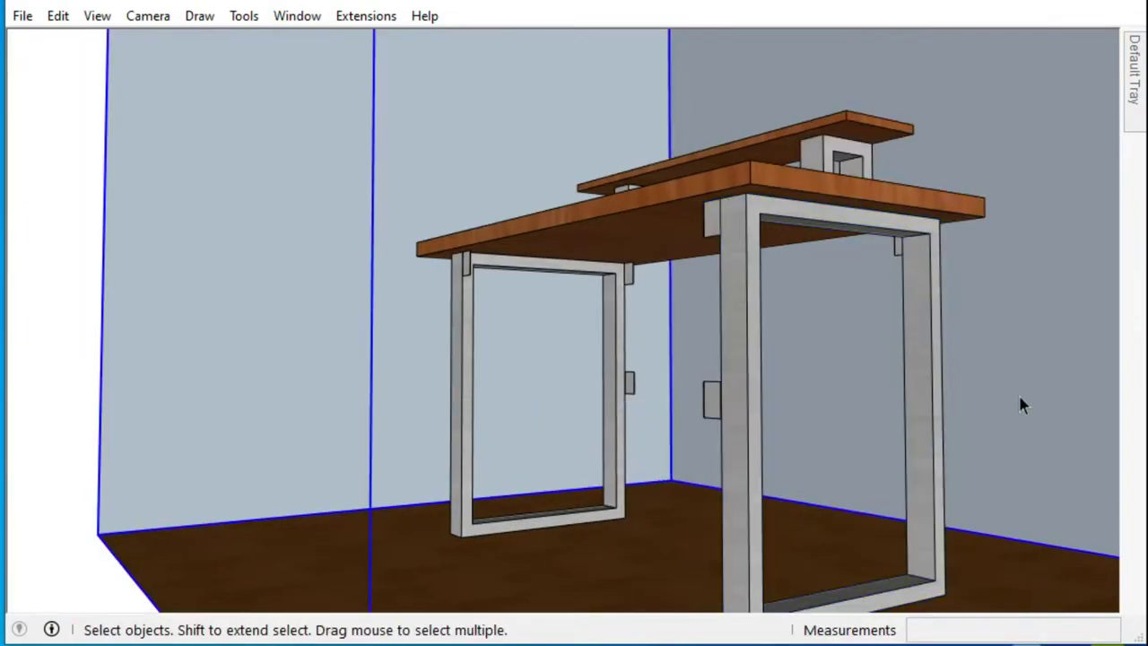
{"action": "right_click", "coordinate": [1018, 400]}
{"action": "left_click", "coordinate": [753, 440]}
Step: Draw a thin rectangular rail face at the leg frame's top inner corner
{"action": "left_click", "coordinate": [971, 434]}
{"action": "mouse_move", "coordinate": [768, 431]}
{"action": "middle_mouse_down"}
{"action": "mouse_move", "coordinate": [291, 462]}
{"action": "mouse_move", "coordinate": [871, 500]}
{"action": "middle_mouse_up"}
{"action": "scroll", "coordinate": [610, 253], "scroll_direction": "up", "scroll_amount": 5}
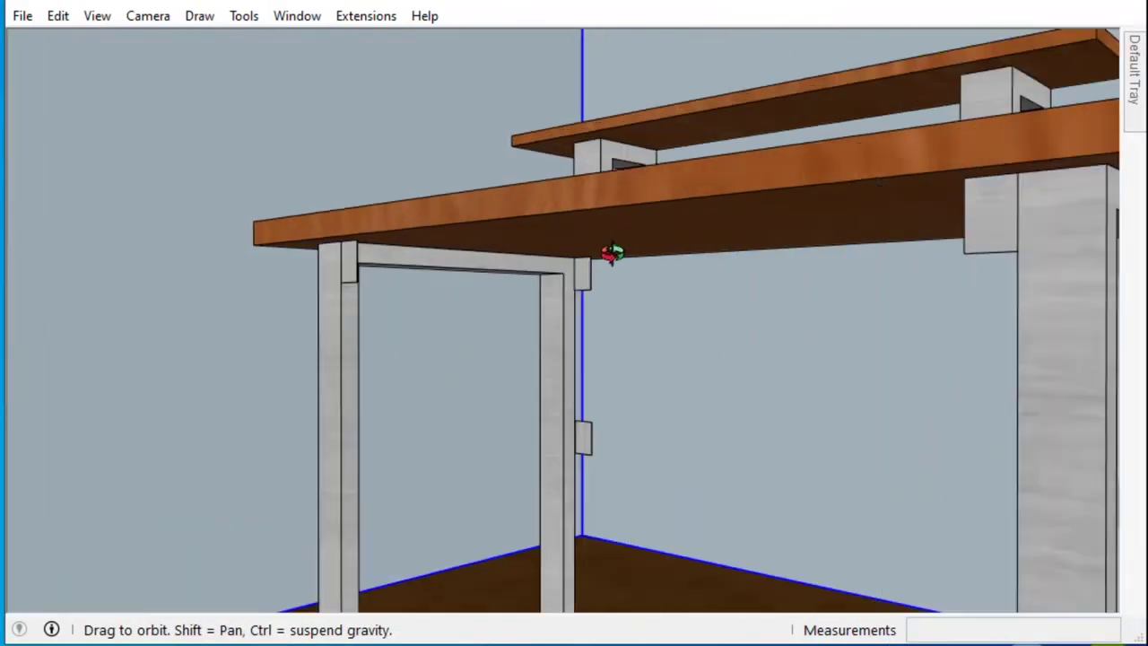
{"action": "scroll", "coordinate": [548, 289], "scroll_direction": "up", "scroll_amount": 3}
{"action": "key", "text": "r"}
{"action": "left_click", "coordinate": [488, 202]}
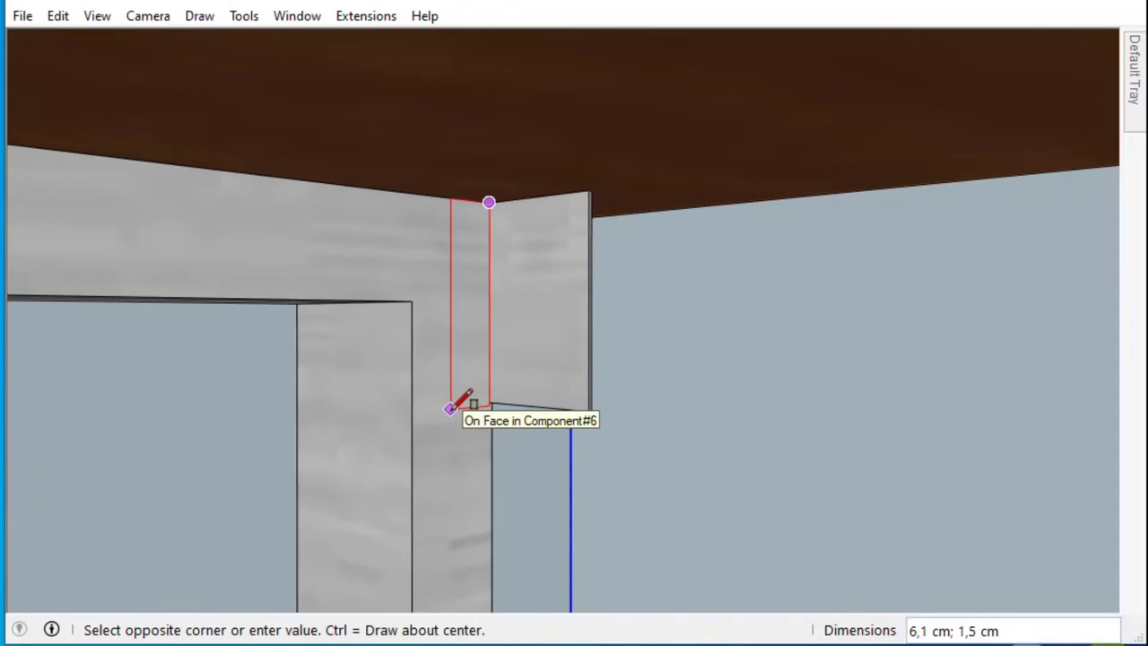
{"action": "right_click", "coordinate": [417, 385]}
{"action": "key", "text": "Escape"}
{"action": "key", "text": "p"}
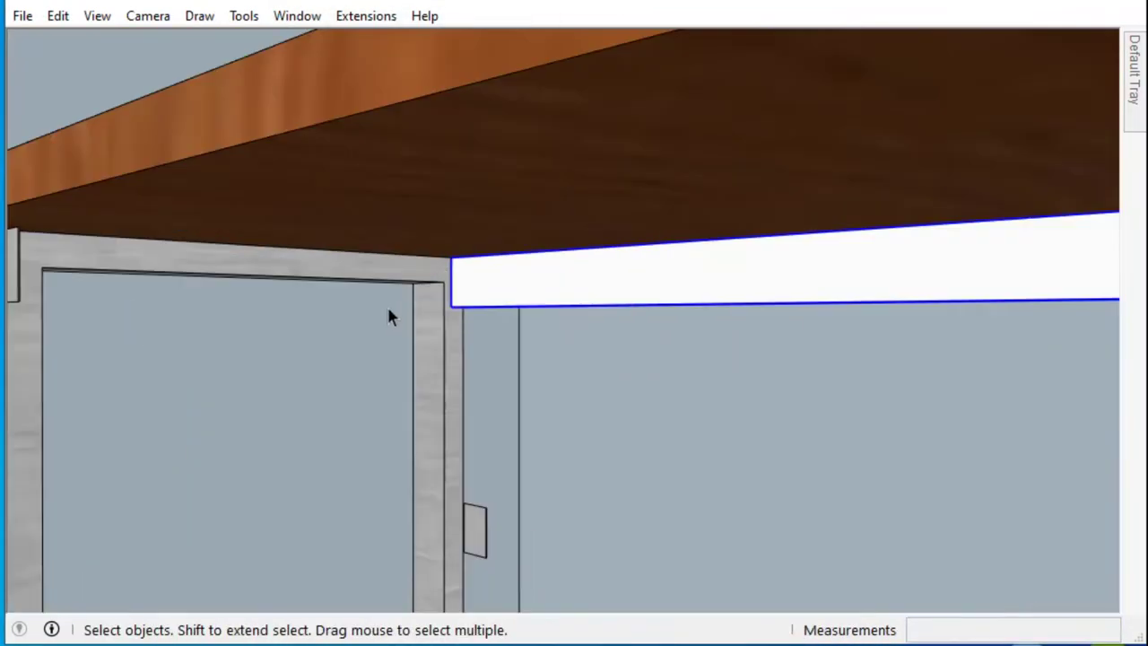
Step: Copy the rail panel lower between the legs as a second rail
{"action": "key", "text": "ctrl"}
{"action": "left_click", "coordinate": [453, 306]}
{"action": "middle_click_drag", "start_coordinate": [569, 289], "coordinate": [134, 161]}
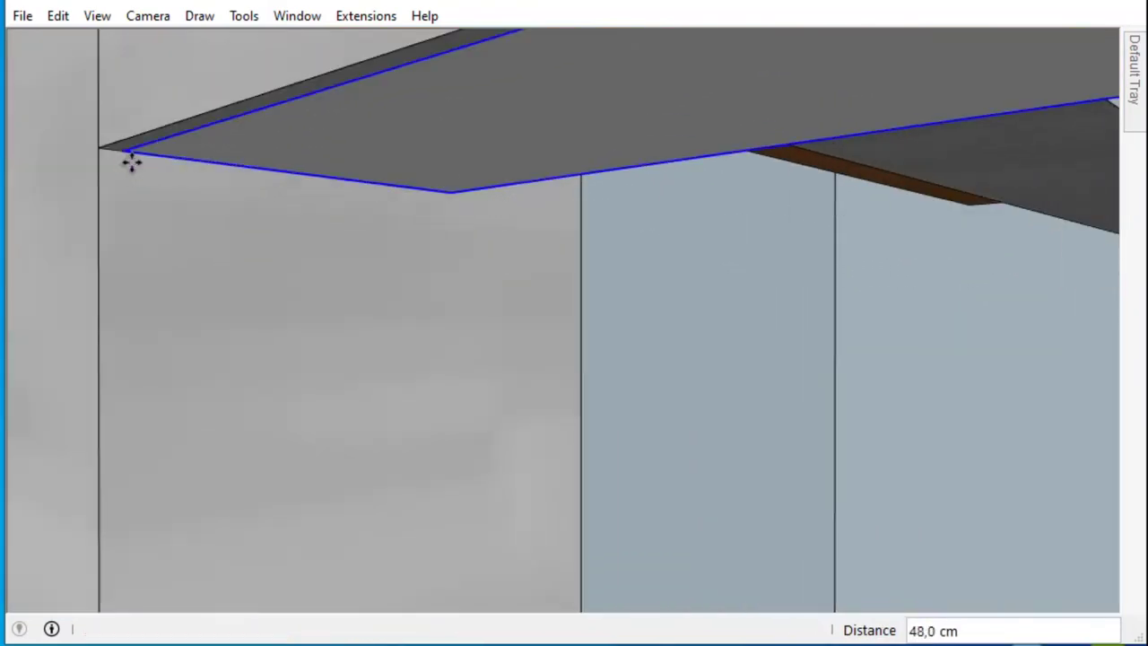
{"action": "left_click", "coordinate": [147, 208]}
{"action": "key", "text": "ctrl"}
{"action": "left_click", "coordinate": [983, 162]}
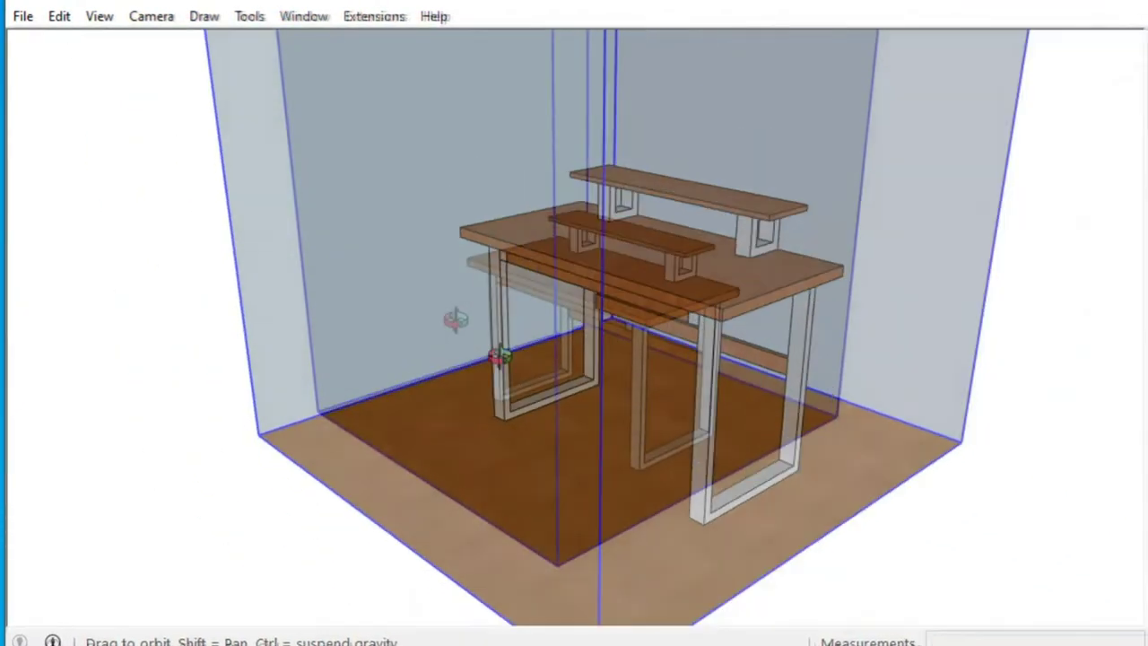
Step: Orbit out to a frontal view of the whole room
{"action": "middle_click_drag", "start_coordinate": [455, 320], "coordinate": [875, 342]}
{"action": "left_click", "coordinate": [838, 363]}
{"action": "mouse_move", "coordinate": [744, 352]}
{"action": "middle_mouse_down"}
{"action": "mouse_move", "coordinate": [712, 331]}
{"action": "mouse_move", "coordinate": [781, 351]}
{"action": "middle_mouse_up"}
{"action": "scroll", "coordinate": [762, 368], "scroll_direction": "down", "scroll_amount": 3}
{"action": "middle_click_drag", "start_coordinate": [743, 385], "coordinate": [697, 292]}
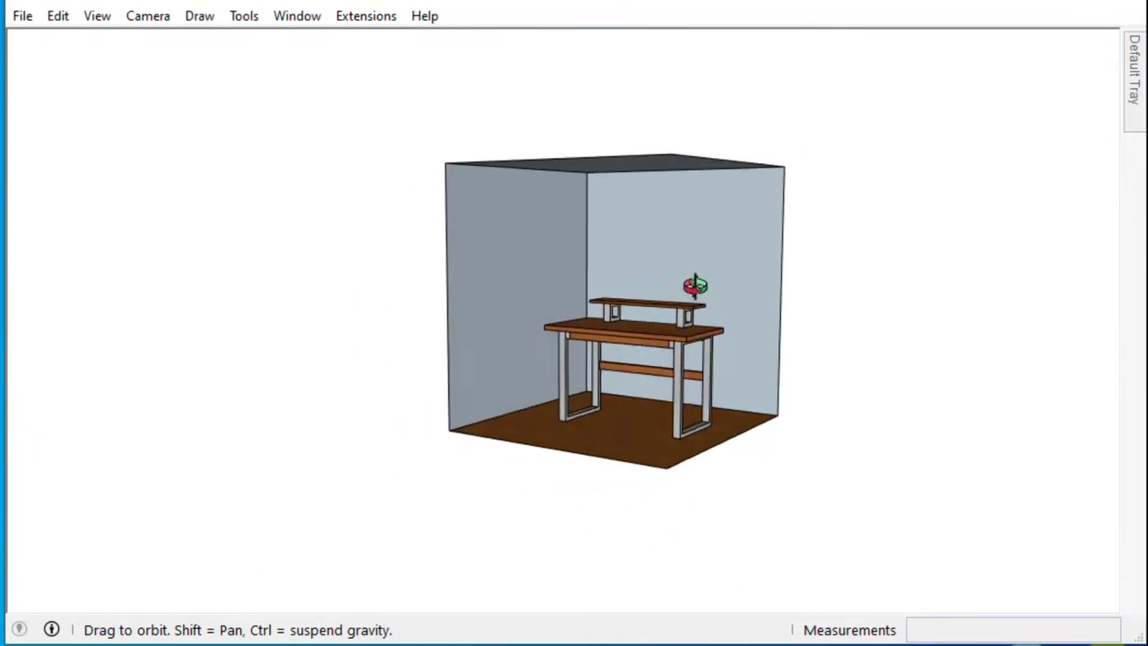
{"action": "scroll", "coordinate": [716, 261], "scroll_direction": "up", "scroll_amount": 2}
{"action": "scroll", "coordinate": [717, 261], "scroll_direction": "up", "scroll_amount": 2}
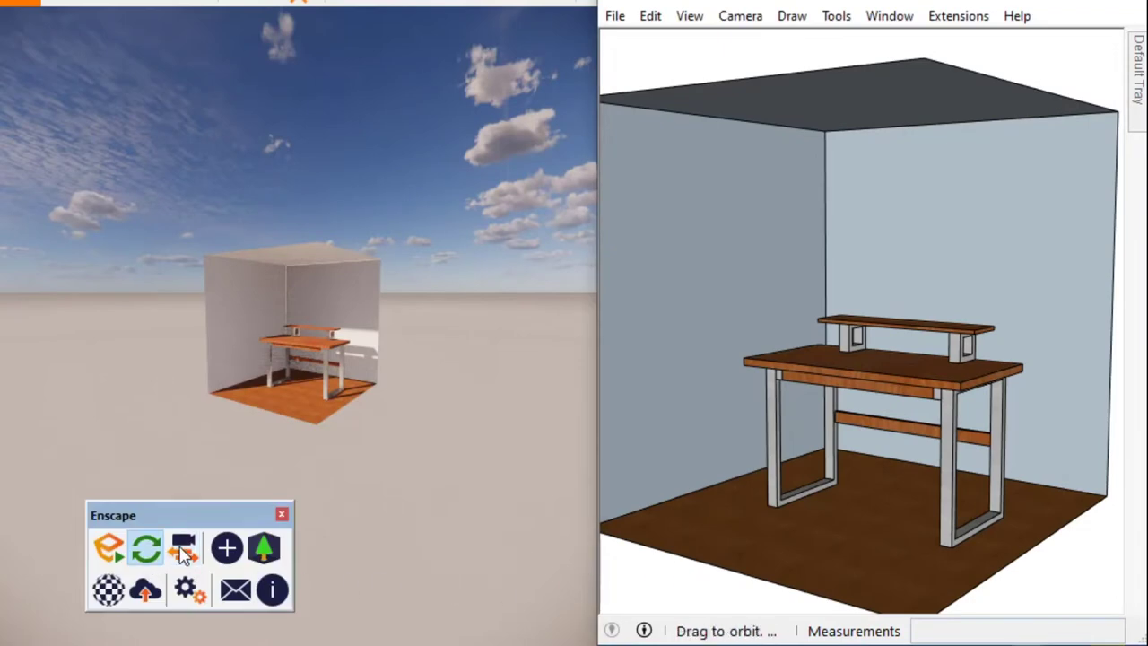
Step: Synchronize Enscape with the SketchUp camera, close its toolbar, and orbit to a low desk view
{"action": "left_click", "coordinate": [182, 551]}
{"action": "left_click", "coordinate": [281, 514]}
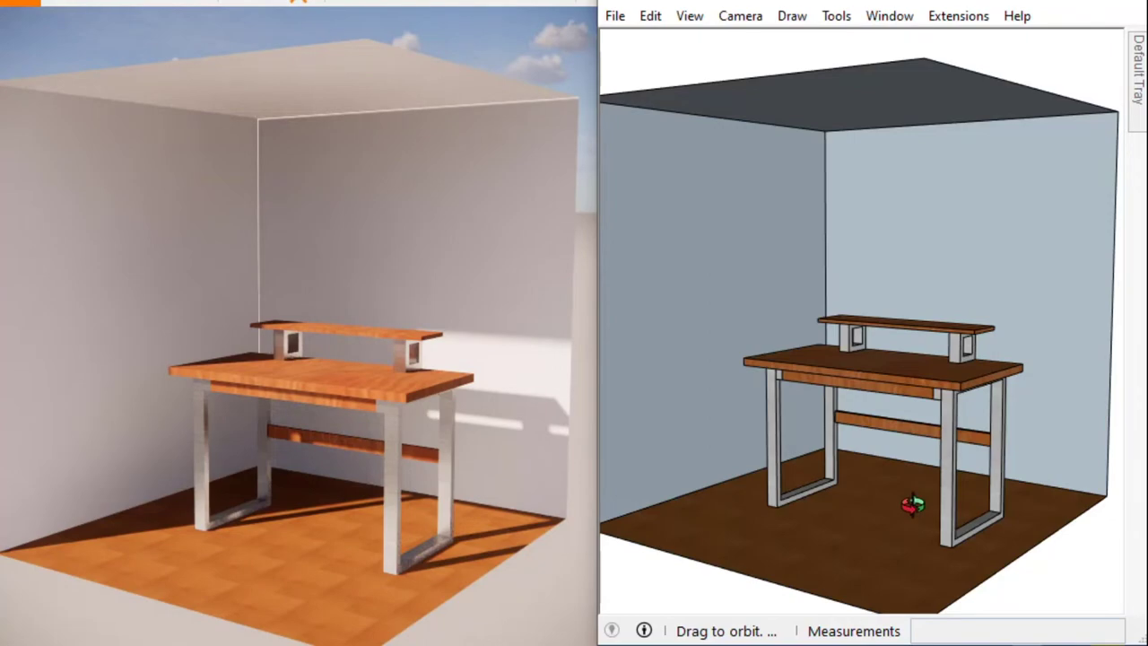
{"action": "middle_click_drag", "start_coordinate": [948, 475], "coordinate": [855, 495]}
{"action": "scroll", "coordinate": [959, 354], "scroll_direction": "up", "scroll_amount": 2}
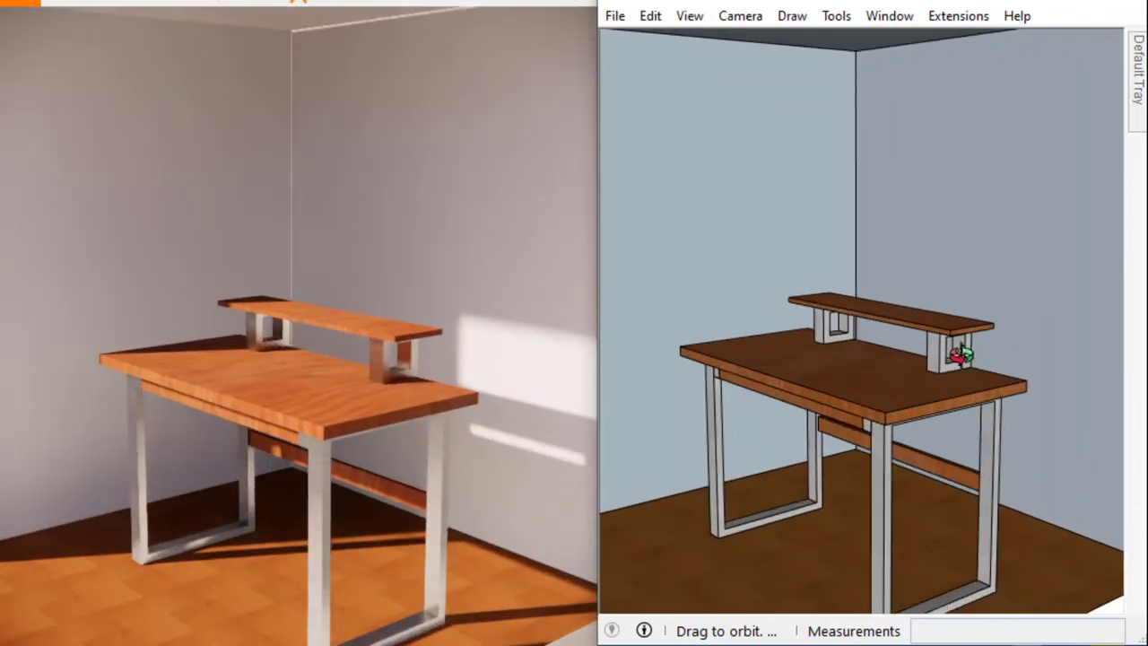
{"action": "scroll", "coordinate": [932, 236], "scroll_direction": "up", "scroll_amount": 1}
{"action": "scroll", "coordinate": [938, 449], "scroll_direction": "up", "scroll_amount": 1}
{"action": "scroll", "coordinate": [945, 347], "scroll_direction": "up", "scroll_amount": 1}
{"action": "scroll", "coordinate": [890, 233], "scroll_direction": "up", "scroll_amount": 1}
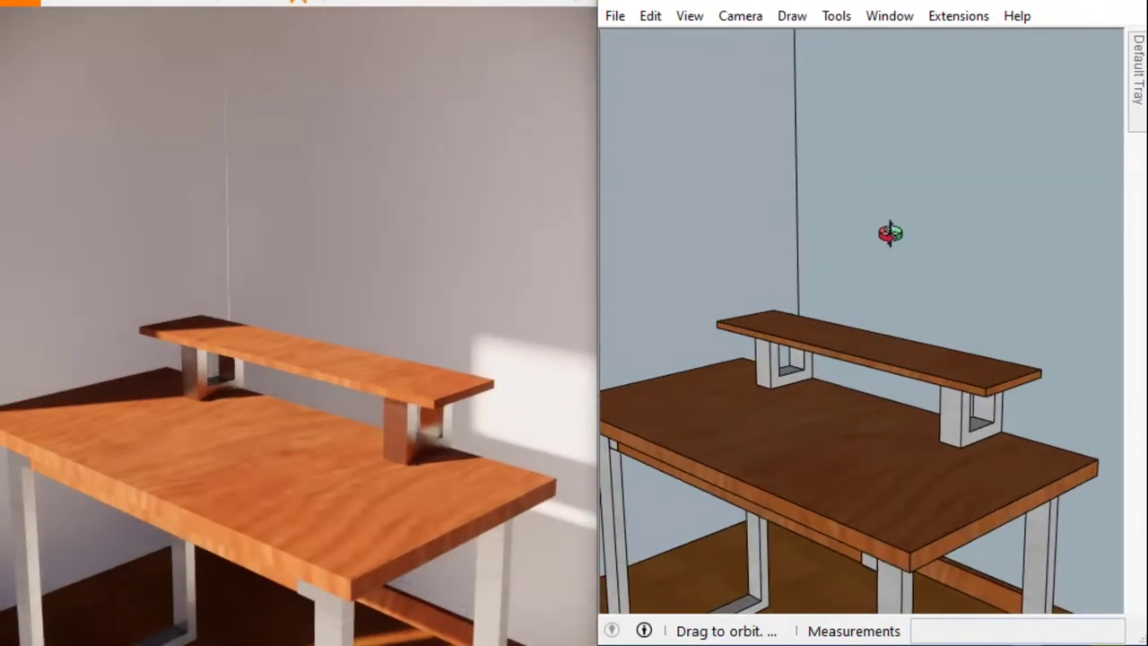
{"action": "middle_click_drag", "start_coordinate": [928, 403], "coordinate": [914, 333]}
{"action": "scroll", "coordinate": [891, 475], "scroll_direction": "up", "scroll_amount": 1}
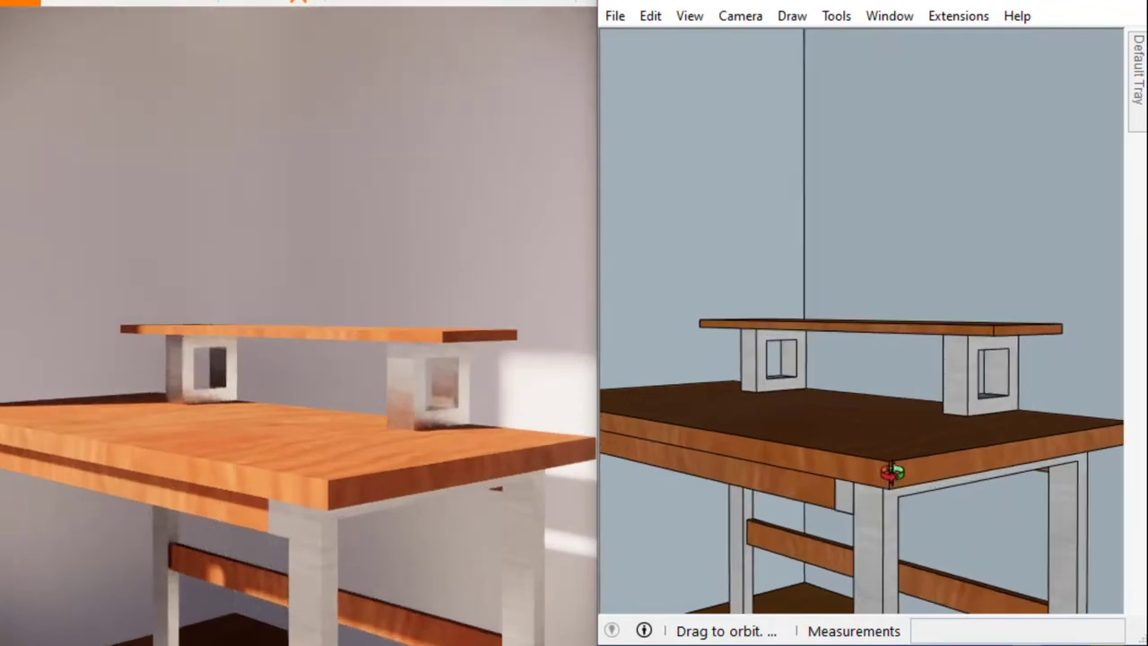
{"action": "scroll", "coordinate": [895, 457], "scroll_direction": "up", "scroll_amount": 1}
{"action": "scroll", "coordinate": [895, 456], "scroll_direction": "up", "scroll_amount": 1}
{"action": "scroll", "coordinate": [896, 450], "scroll_direction": "up", "scroll_amount": 1}
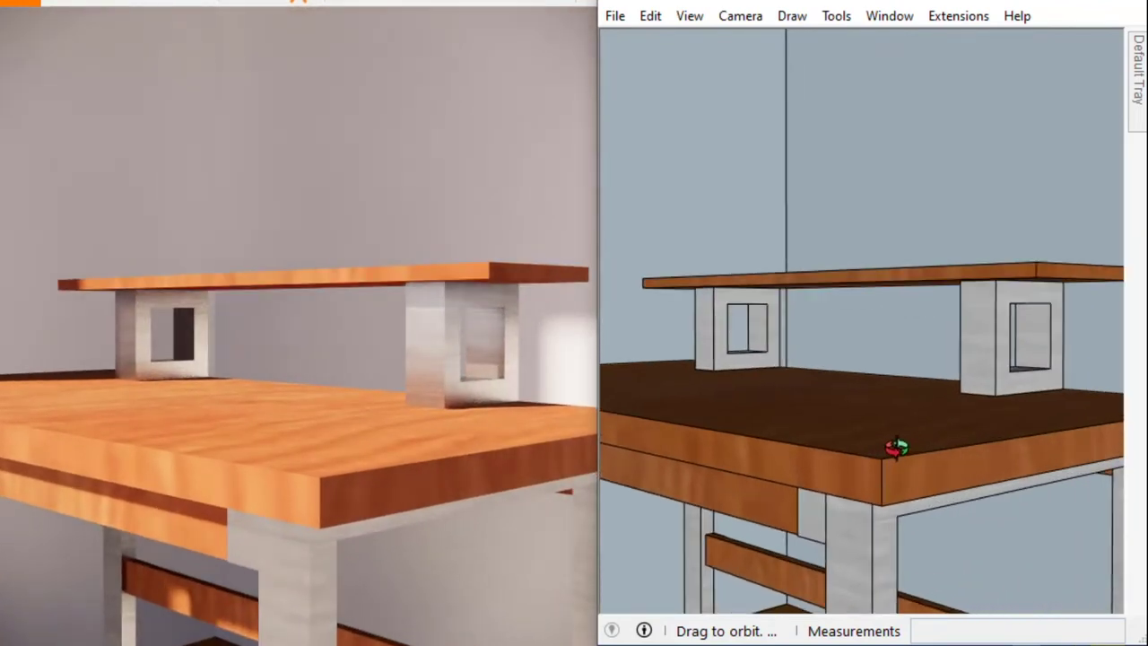
{"action": "scroll", "coordinate": [895, 450], "scroll_direction": "up", "scroll_amount": 1}
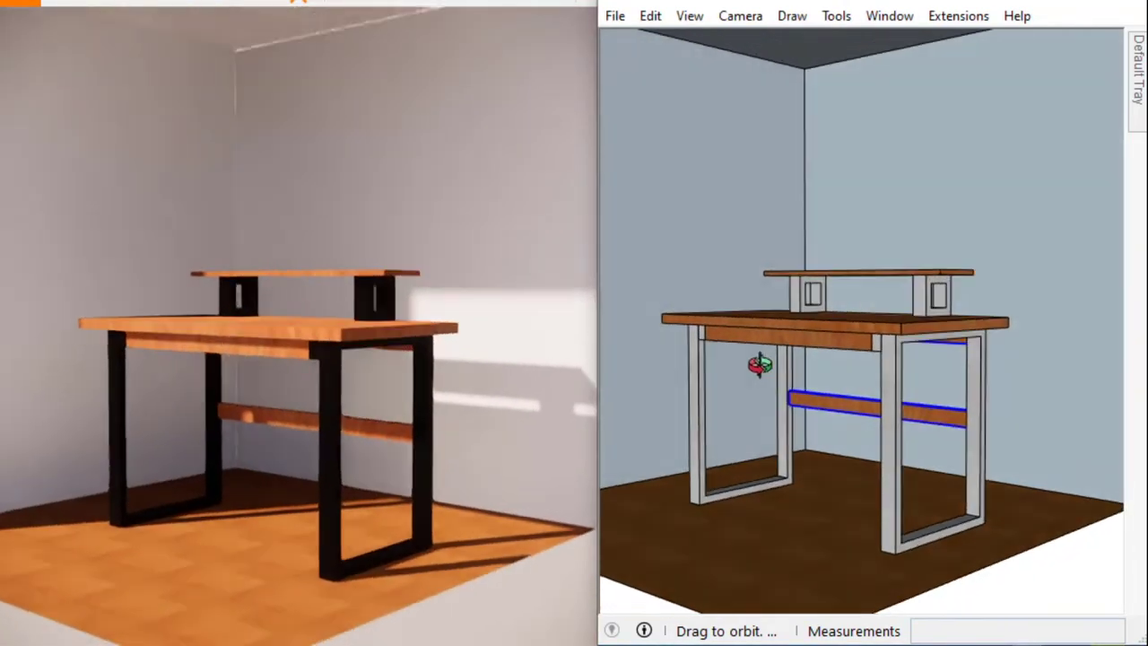
Step: Orbit out and around to a near-frontal render of the desk
{"action": "scroll", "coordinate": [798, 429], "scroll_direction": "down", "scroll_amount": 5}
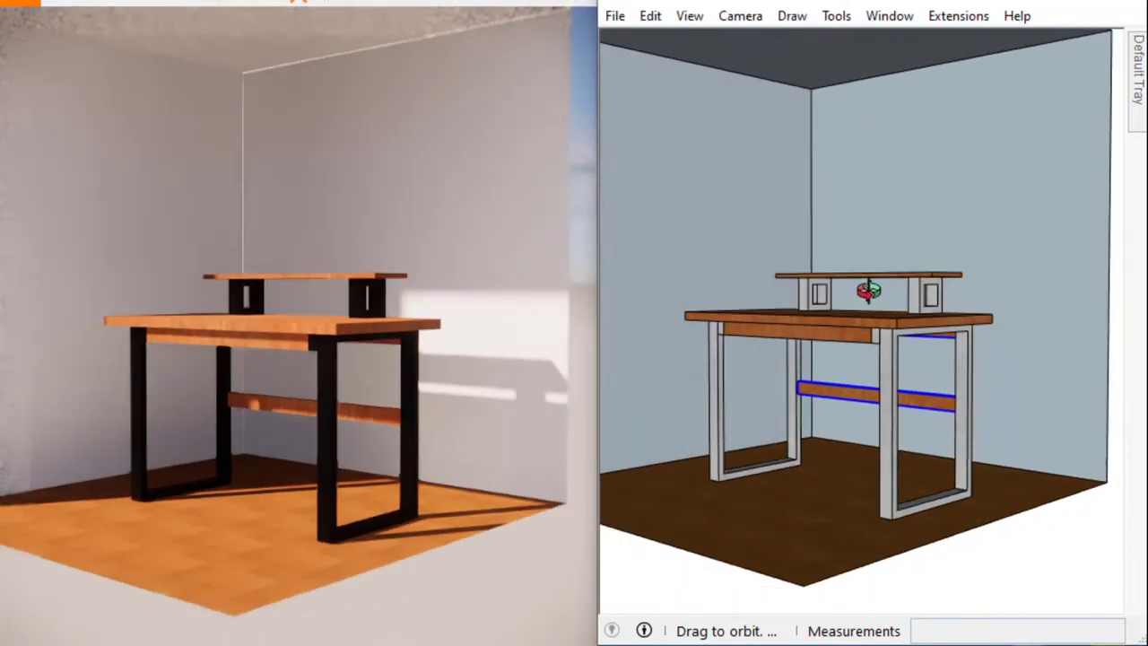
{"action": "left_click_drag", "start_coordinate": [861, 302], "coordinate": [854, 400]}
{"action": "scroll", "coordinate": [855, 399], "scroll_direction": "up", "scroll_amount": 5}
{"action": "left_click_drag", "start_coordinate": [751, 418], "coordinate": [748, 234]}
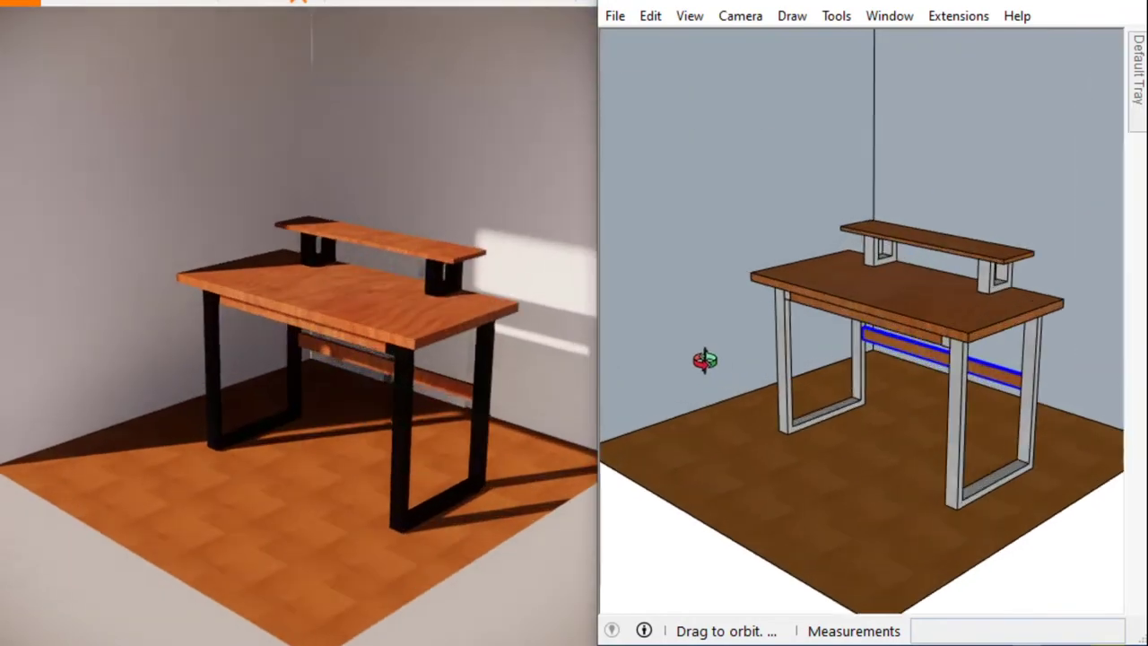
{"action": "mouse_move", "coordinate": [653, 197]}
{"action": "left_mouse_down"}
{"action": "mouse_move", "coordinate": [840, 313]}
{"action": "mouse_move", "coordinate": [987, 323]}
{"action": "mouse_move", "coordinate": [846, 355]}
{"action": "mouse_move", "coordinate": [1043, 358]}
{"action": "mouse_move", "coordinate": [1027, 230]}
{"action": "mouse_move", "coordinate": [1024, 320]}
{"action": "mouse_move", "coordinate": [887, 403]}
{"action": "mouse_move", "coordinate": [751, 440]}
{"action": "mouse_move", "coordinate": [944, 414]}
{"action": "mouse_move", "coordinate": [843, 433]}
{"action": "mouse_move", "coordinate": [799, 373]}
{"action": "mouse_move", "coordinate": [938, 333]}
{"action": "mouse_move", "coordinate": [871, 404]}
{"action": "mouse_move", "coordinate": [856, 471]}
{"action": "left_mouse_up"}
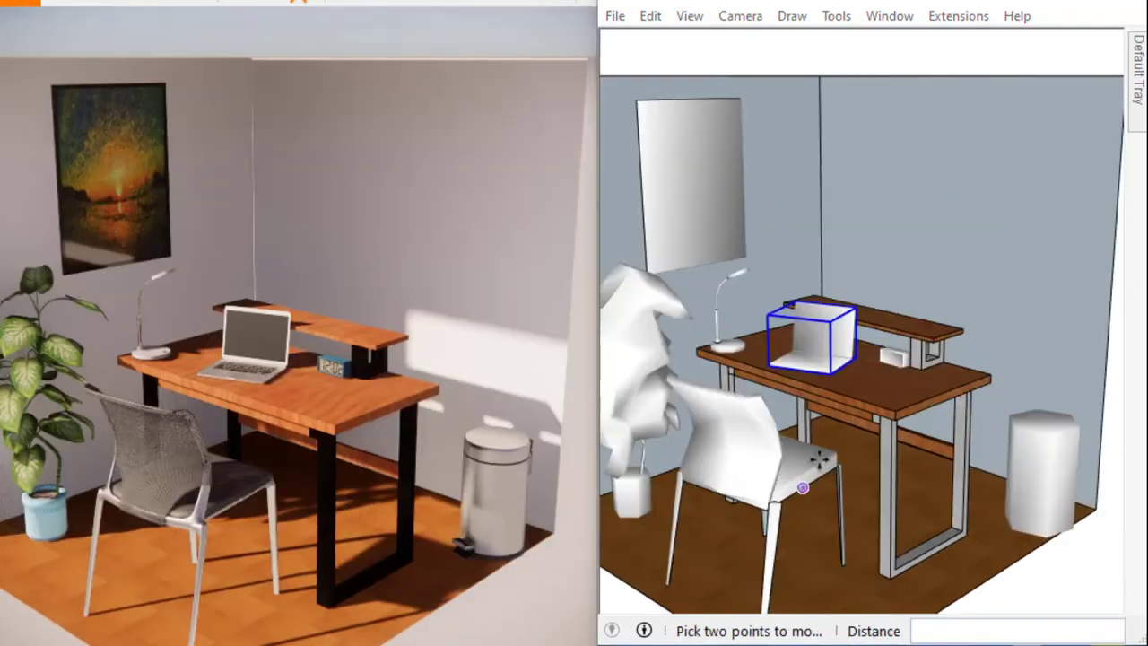
Step: Zoom to fit the whole room and orbit down to eye level
{"action": "left_click", "coordinate": [915, 240]}
{"action": "key", "text": "shift+z"}
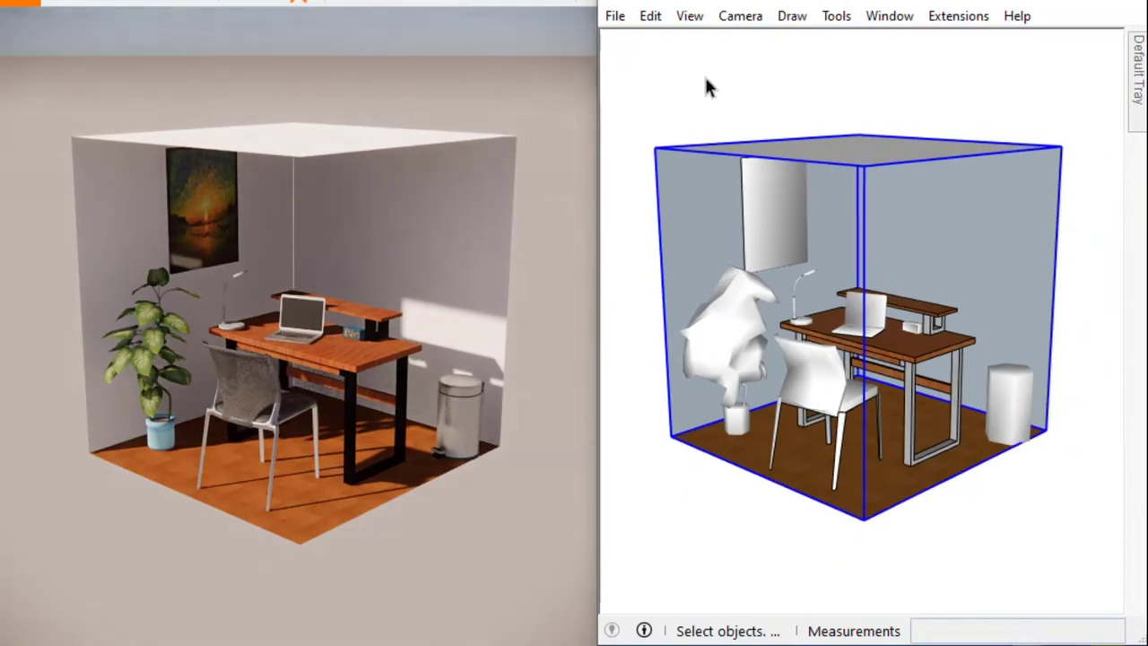
{"action": "scroll", "coordinate": [730, 194], "scroll_direction": "up", "scroll_amount": 3}
{"action": "scroll", "coordinate": [975, 328], "scroll_direction": "up", "scroll_amount": 2}
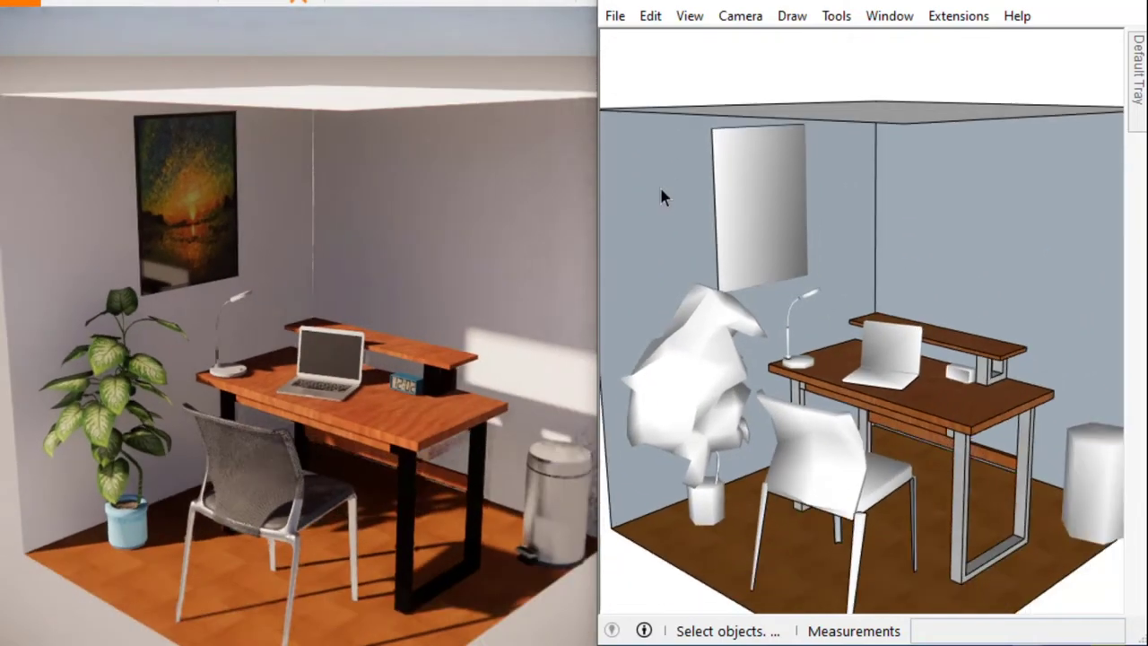
{"action": "scroll", "coordinate": [959, 386], "scroll_direction": "up", "scroll_amount": 1}
{"action": "scroll", "coordinate": [969, 383], "scroll_direction": "down", "scroll_amount": 2}
{"action": "scroll", "coordinate": [783, 225], "scroll_direction": "down", "scroll_amount": 1}
{"action": "scroll", "coordinate": [886, 332], "scroll_direction": "down", "scroll_amount": 2}
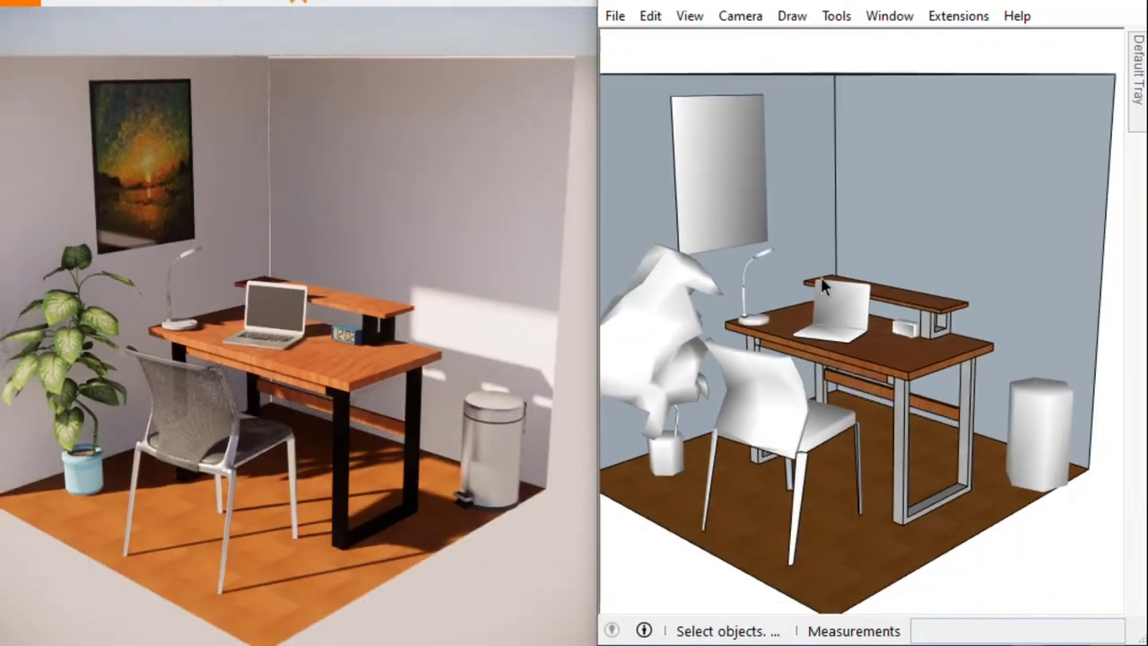
{"action": "left_click_drag", "start_coordinate": [890, 343], "coordinate": [865, 123]}
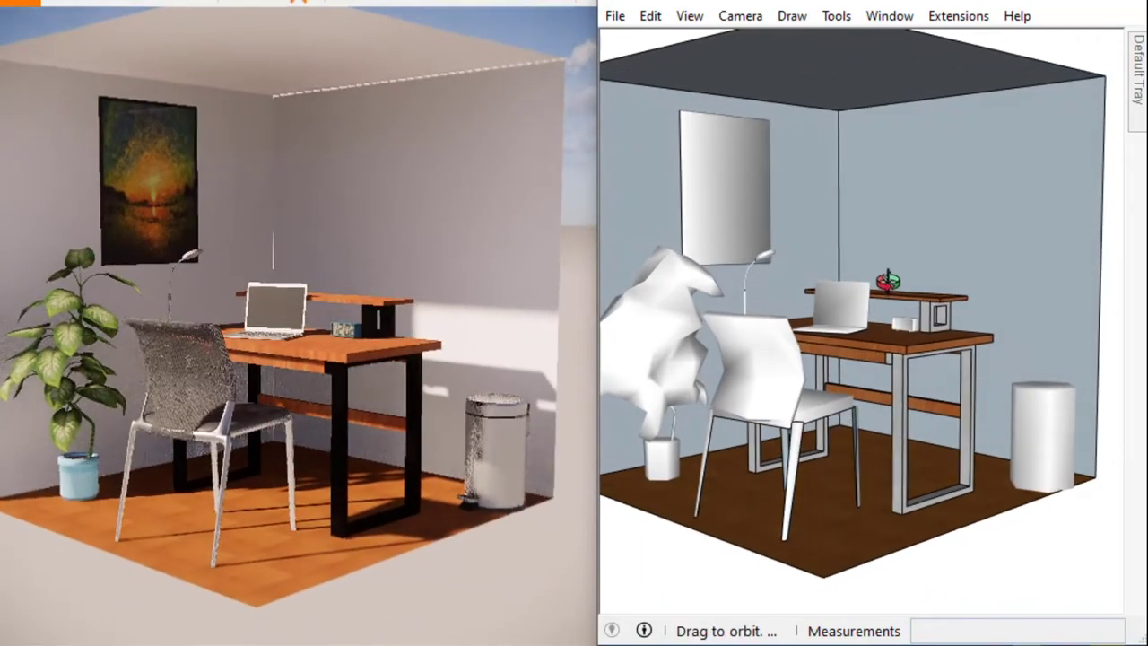
{"action": "scroll", "coordinate": [847, 172], "scroll_direction": "up", "scroll_amount": 2}
Step: Orbit through top-down, side and front-left views of the desk, lamp and chair
{"action": "left_click_drag", "start_coordinate": [847, 172], "coordinate": [986, 381]}
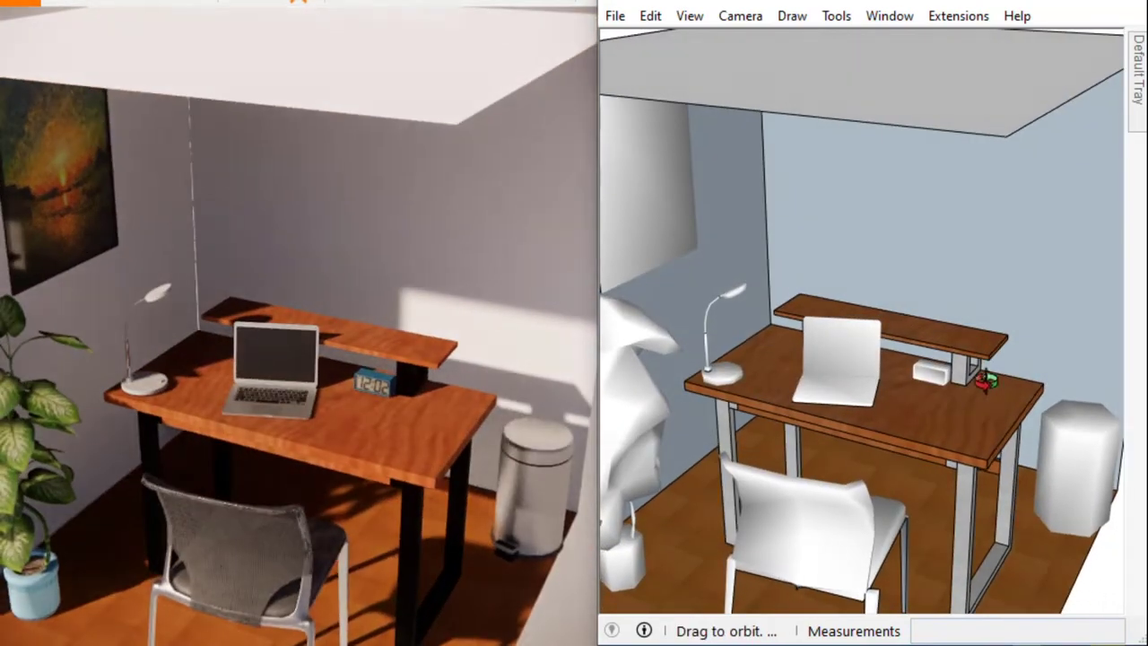
{"action": "scroll", "coordinate": [869, 397], "scroll_direction": "up", "scroll_amount": 2}
{"action": "scroll", "coordinate": [853, 397], "scroll_direction": "up", "scroll_amount": 2}
{"action": "scroll", "coordinate": [858, 397], "scroll_direction": "up", "scroll_amount": 2}
{"action": "scroll", "coordinate": [855, 397], "scroll_direction": "up", "scroll_amount": 1}
{"action": "scroll", "coordinate": [743, 320], "scroll_direction": "down", "scroll_amount": 2}
{"action": "left_click_drag", "start_coordinate": [743, 320], "coordinate": [636, 282]}
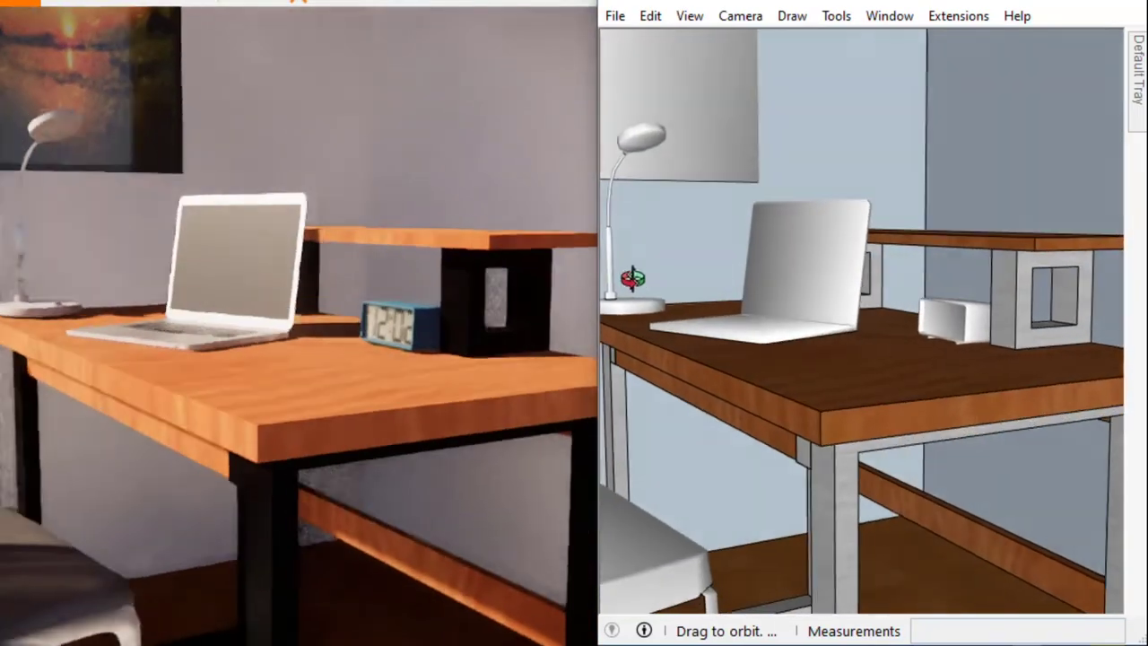
{"action": "scroll", "coordinate": [727, 254], "scroll_direction": "down", "scroll_amount": 2}
{"action": "mouse_move", "coordinate": [727, 253]}
{"action": "left_mouse_down"}
{"action": "mouse_move", "coordinate": [888, 282]}
{"action": "mouse_move", "coordinate": [913, 236]}
{"action": "left_mouse_up"}
{"action": "scroll", "coordinate": [912, 236], "scroll_direction": "down", "scroll_amount": 1}
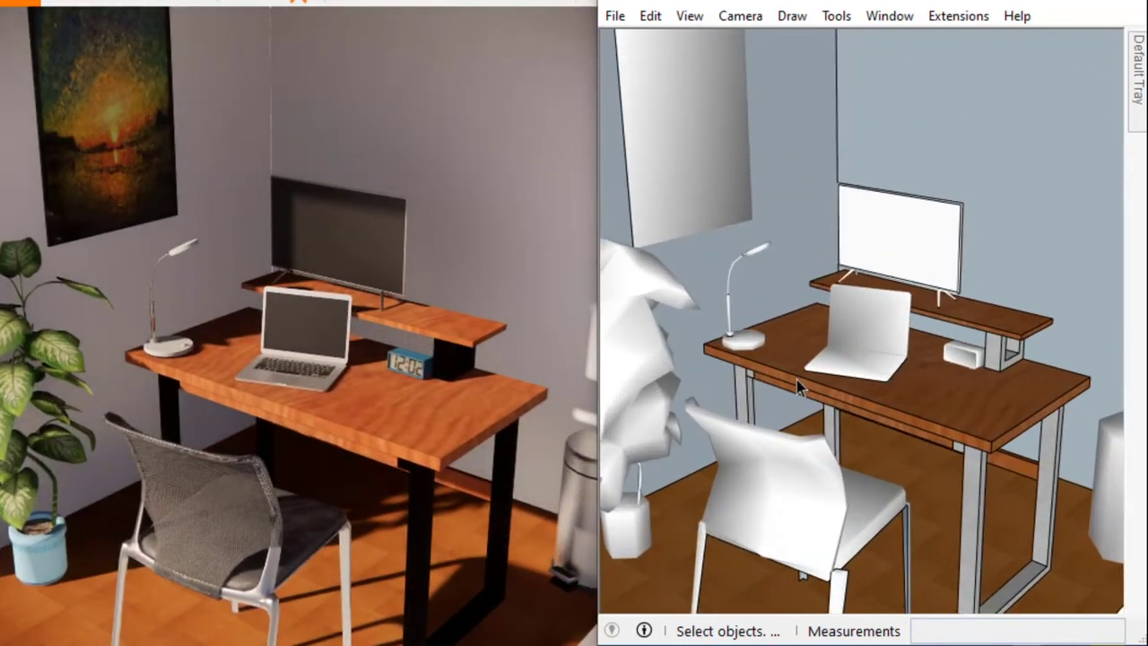
Step: Orbit to an angled view of the desk and narrow the SketchUp window
{"action": "middle_click_drag", "start_coordinate": [797, 379], "coordinate": [906, 289]}
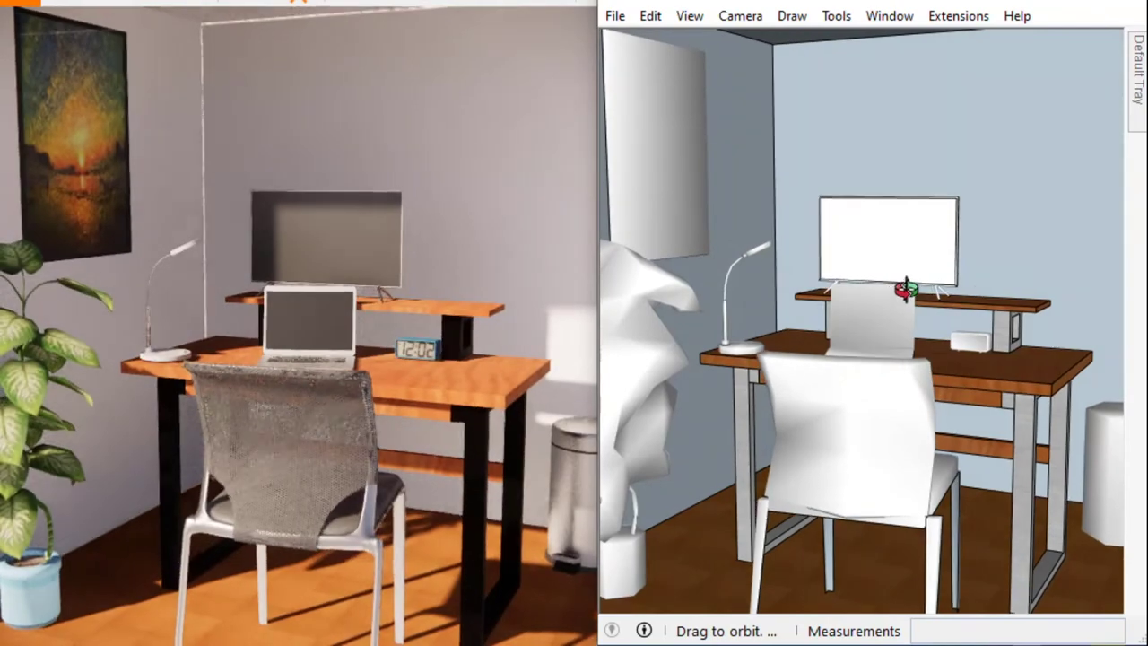
{"action": "middle_click_drag", "start_coordinate": [1006, 296], "coordinate": [684, 276]}
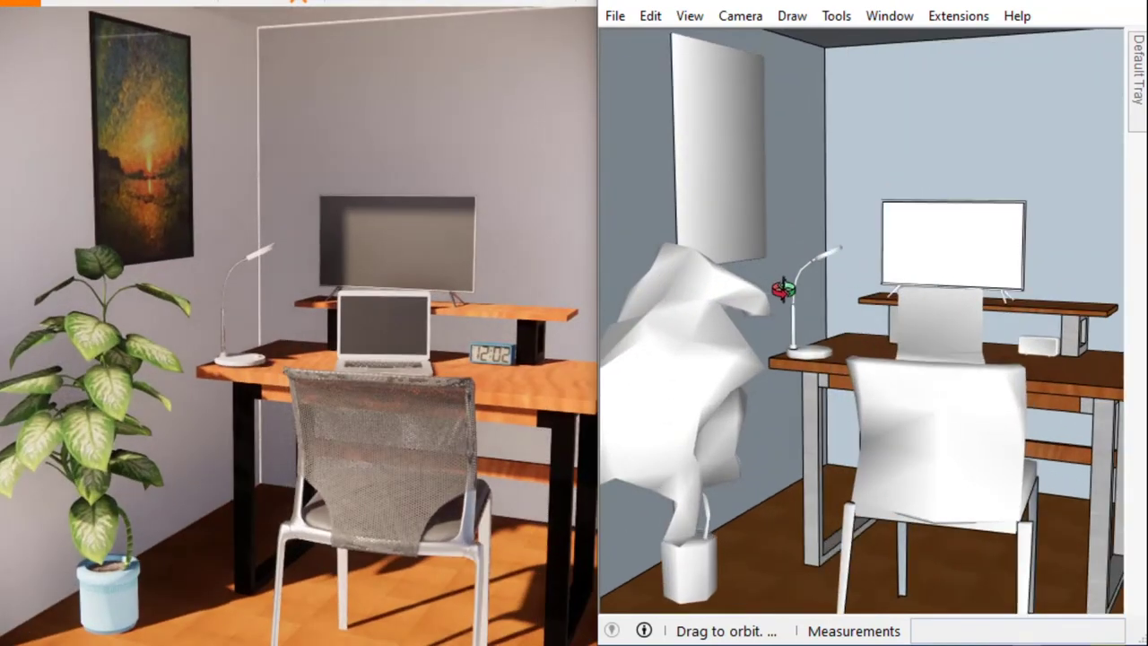
{"action": "scroll", "coordinate": [783, 288], "scroll_direction": "down", "scroll_amount": 5}
{"action": "middle_click_drag", "start_coordinate": [782, 296], "coordinate": [729, 326]}
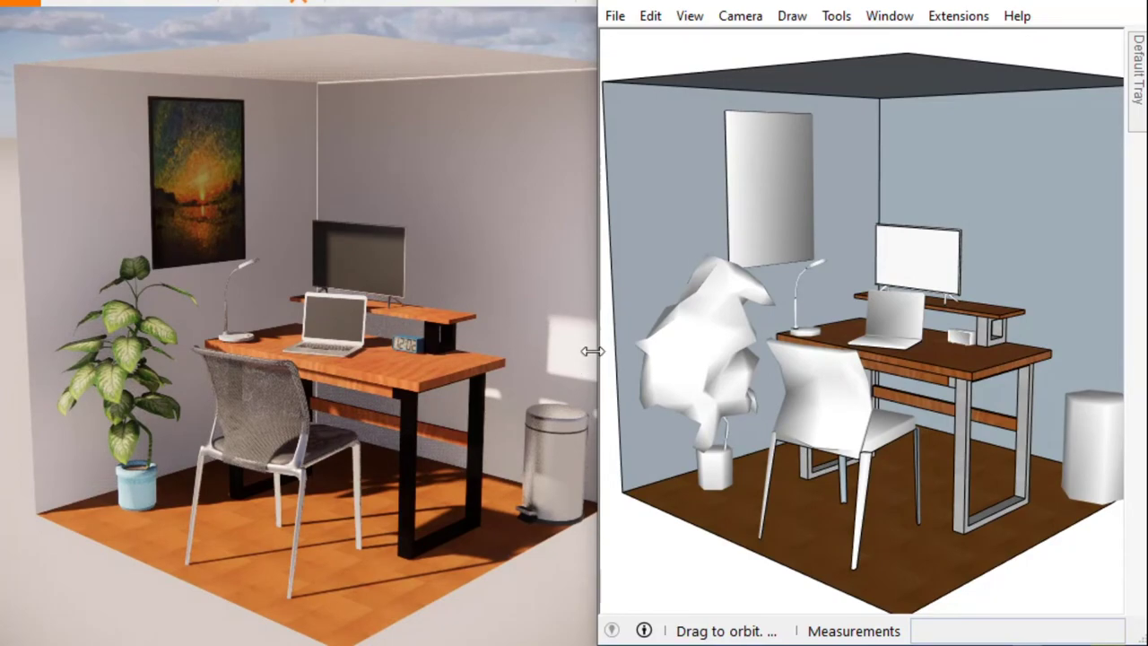
{"action": "left_click_drag", "start_coordinate": [617, 352], "coordinate": [642, 362]}
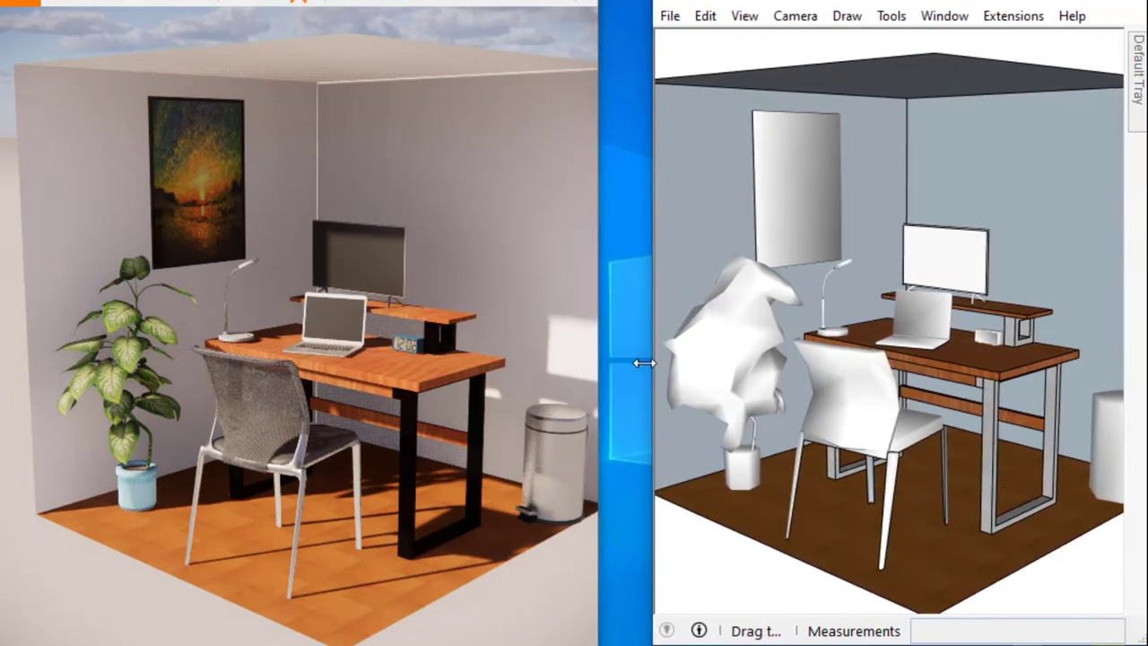
Step: Stretch the Enscape render window across the screen and zoom in on the desk
{"action": "left_click_drag", "start_coordinate": [609, 363], "coordinate": [1142, 372]}
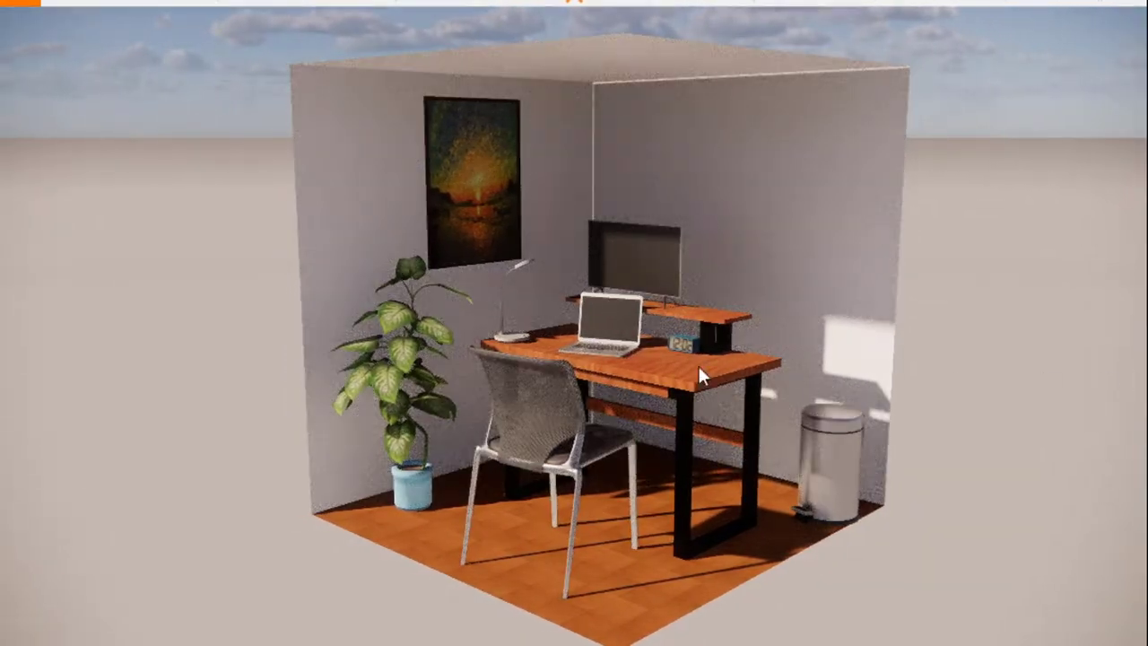
{"action": "scroll", "coordinate": [545, 251], "scroll_direction": "up", "scroll_amount": 5}
{"action": "scroll", "coordinate": [555, 251], "scroll_direction": "up", "scroll_amount": 3}
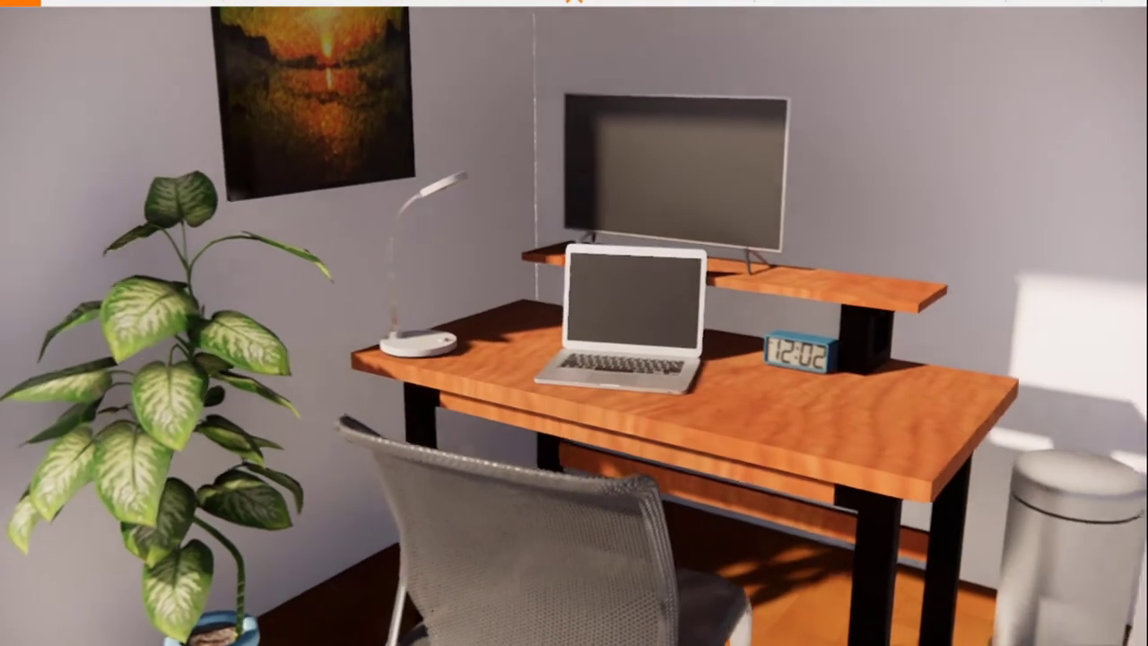